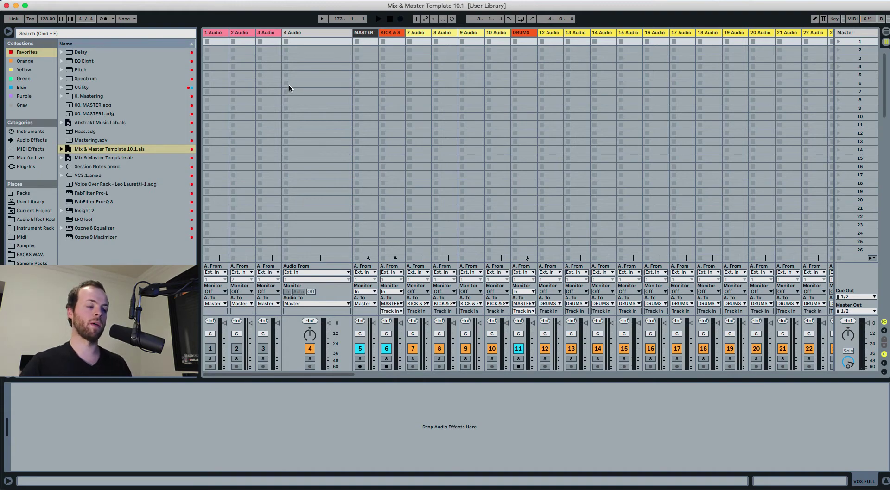
- Switch to the Arrangement view and select the reference tracks 1 Audio, 2 Audio and 3 Audio in turn
{"action": "key", "text": "Tab"}
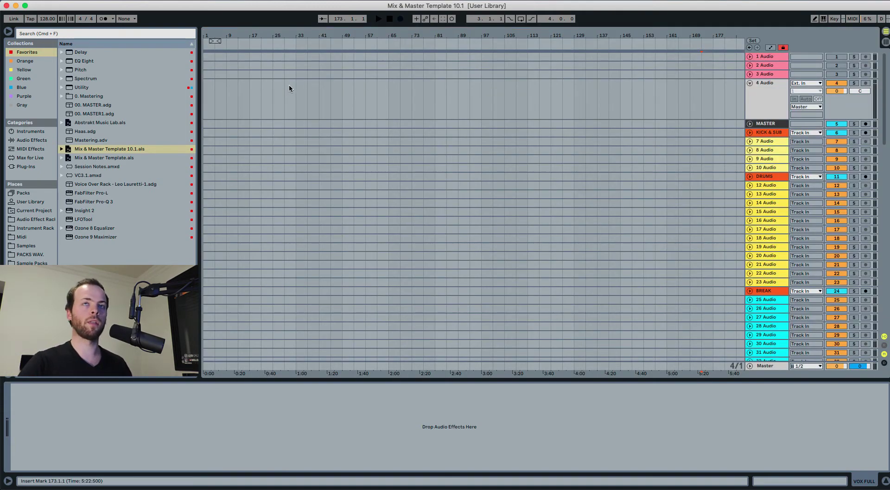
{"action": "left_click", "coordinate": [768, 59]}
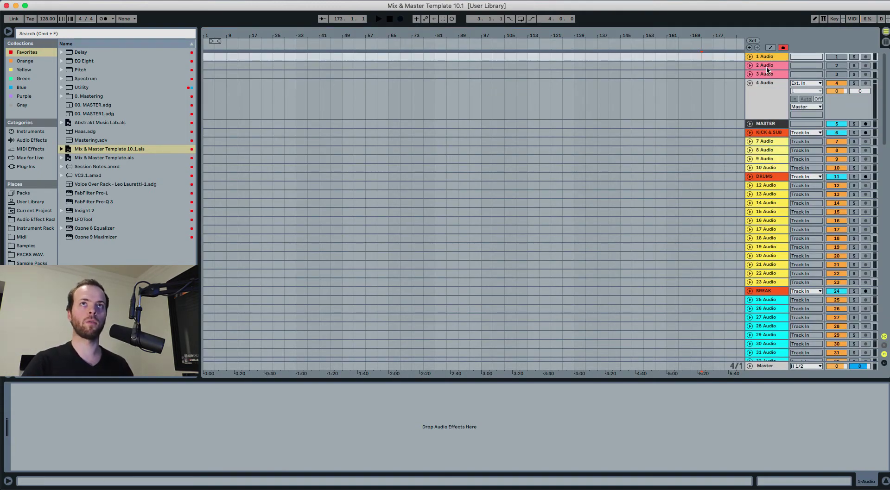
{"action": "left_click", "coordinate": [766, 66]}
{"action": "left_click", "coordinate": [764, 74]}
{"action": "left_click", "coordinate": [767, 55]}
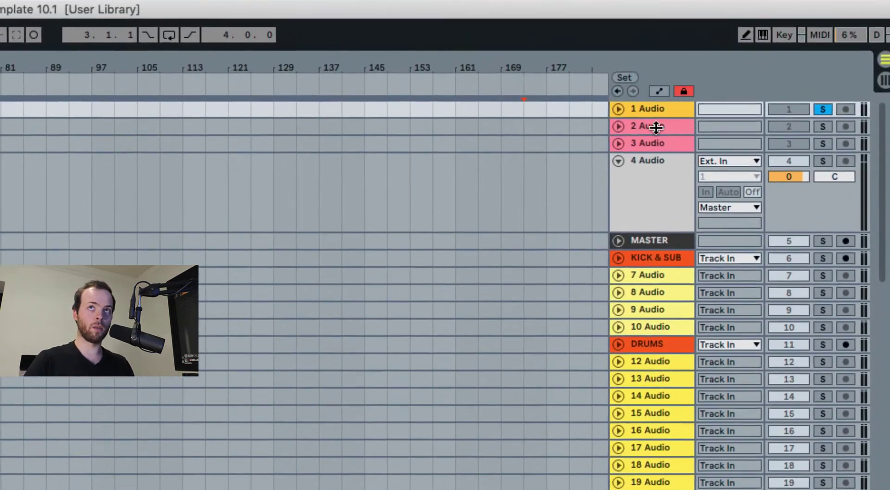
- Solo the reference tracks 1 Audio and 3 Audio alternately to compare them
{"action": "left_click", "coordinate": [854, 75]}
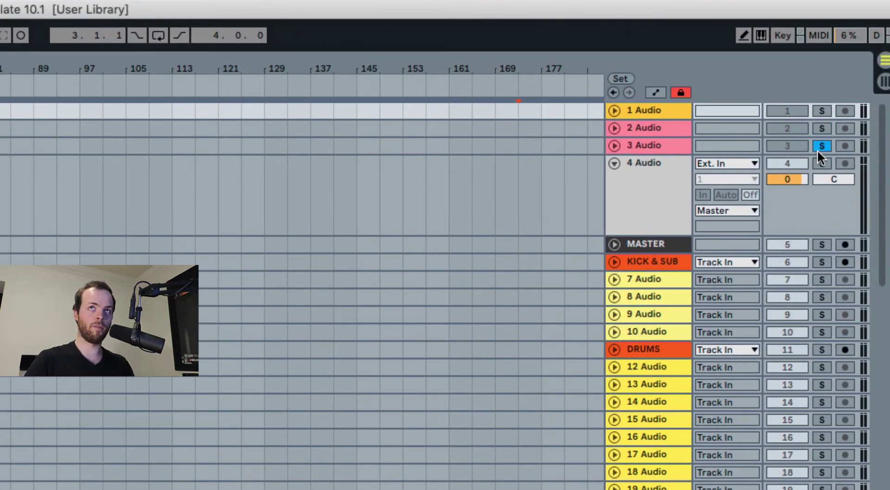
{"action": "left_click", "coordinate": [823, 113]}
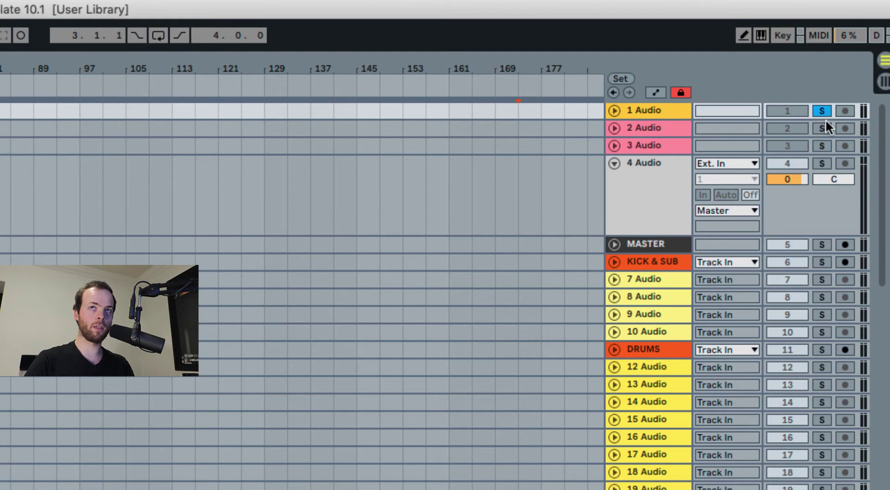
{"action": "left_click", "coordinate": [826, 147]}
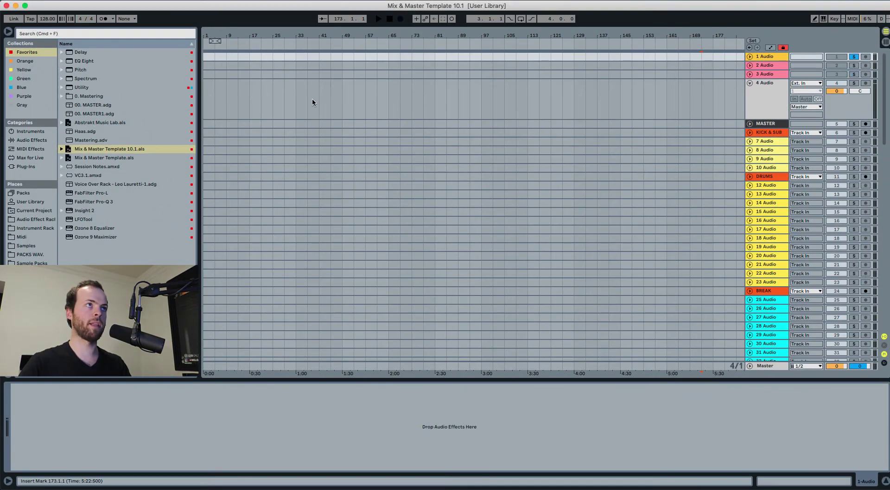
- Add a locator at bar 33 and briefly play the arrangement from that point
{"action": "left_click", "coordinate": [299, 99]}
{"action": "right_click", "coordinate": [297, 45]}
{"action": "left_click", "coordinate": [304, 66]}
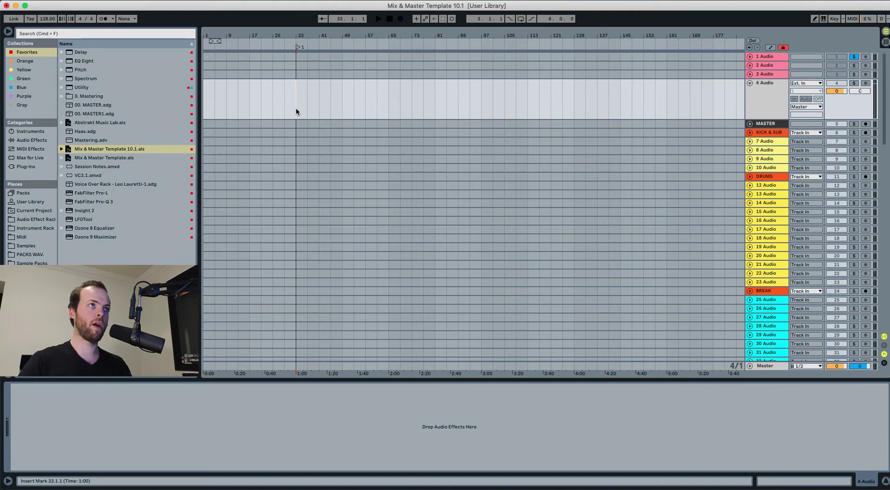
{"action": "key", "text": "space"}
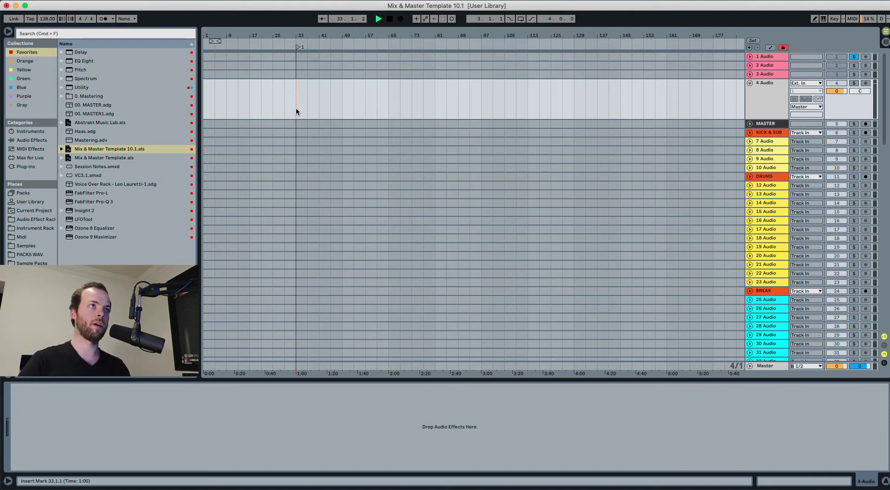
{"action": "key", "text": "space"}
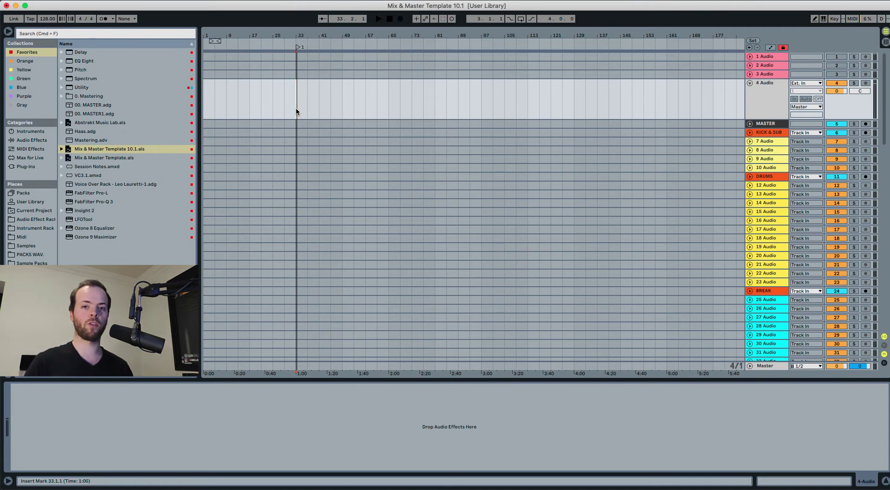
- Select the 4 Audio track, followed by the MASTER track to display its device chain
{"action": "left_click", "coordinate": [763, 93]}
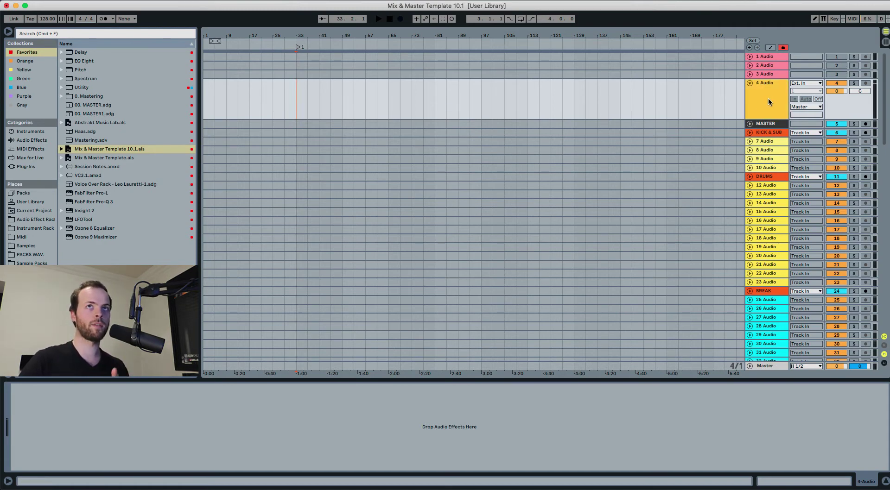
{"action": "left_click", "coordinate": [780, 124]}
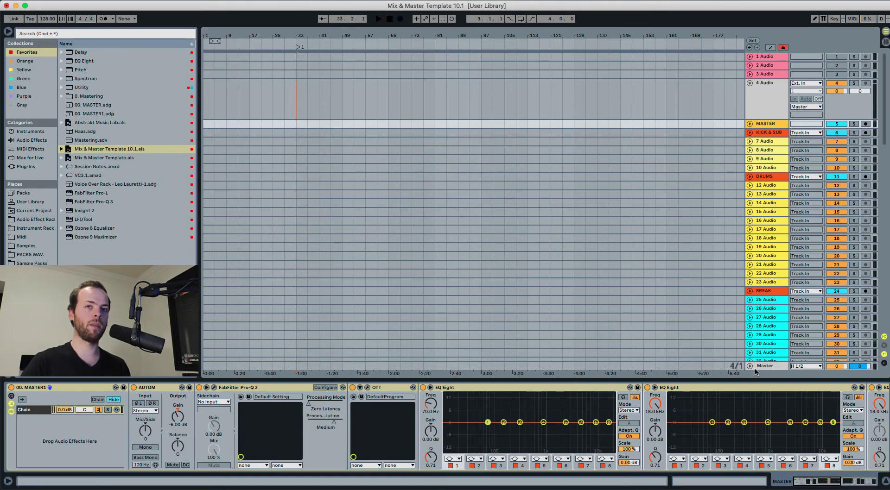
- Unfold the tracks 1 Audio to 3 Audio and check the output routing options of 1 Audio
{"action": "left_click", "coordinate": [762, 74]}
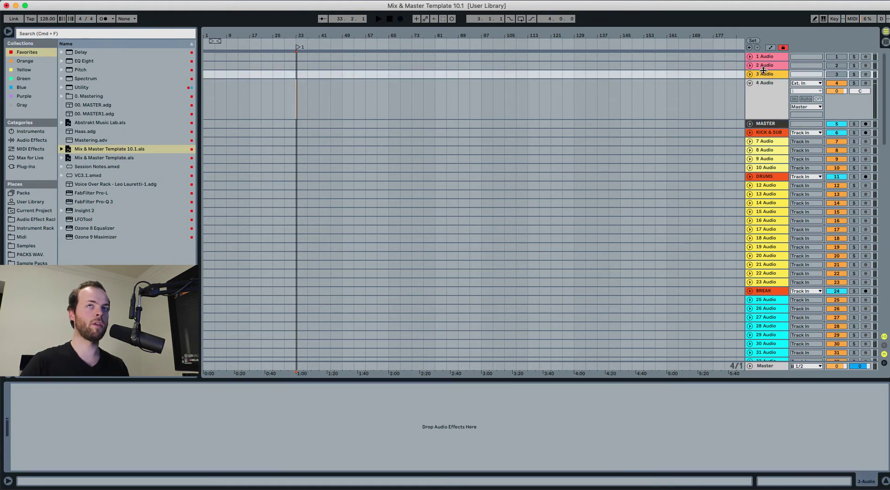
{"action": "key", "text": "Right"}
{"action": "key", "text": "Up"}
{"action": "key", "text": "Right"}
{"action": "key", "text": "Up"}
{"action": "key", "text": "Right"}
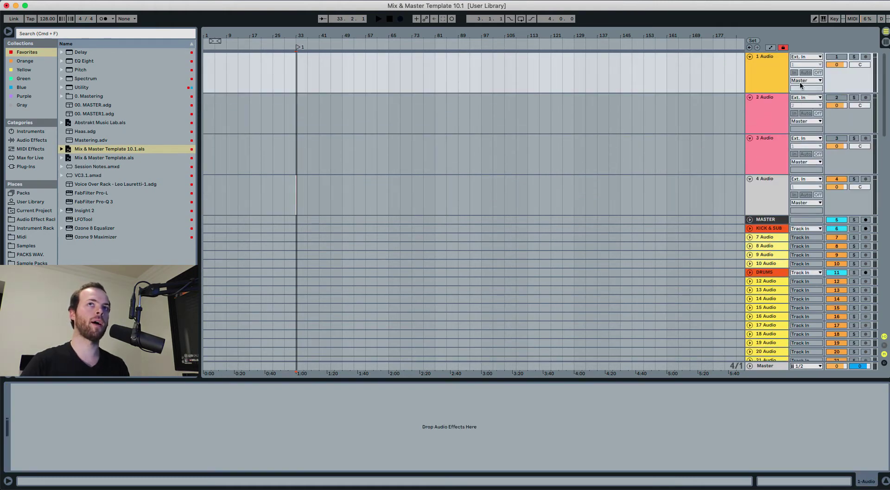
{"action": "left_click", "coordinate": [800, 81]}
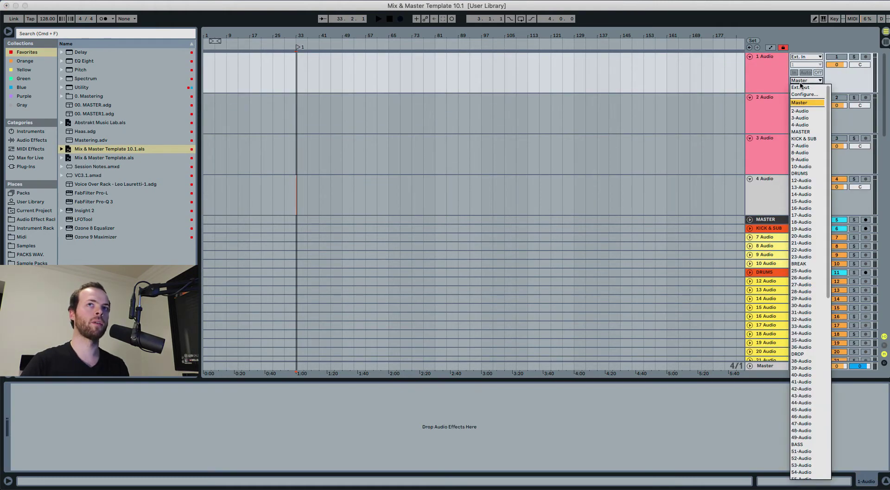
{"action": "left_click", "coordinate": [773, 86]}
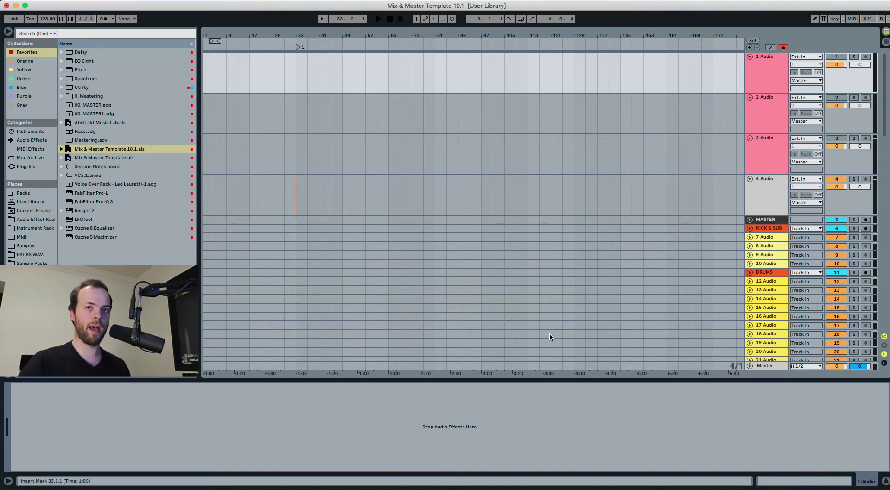
- Check the main Master track's devices and fold the tracks 3 Audio, 2 Audio and 1 Audio again
{"action": "left_click", "coordinate": [760, 366]}
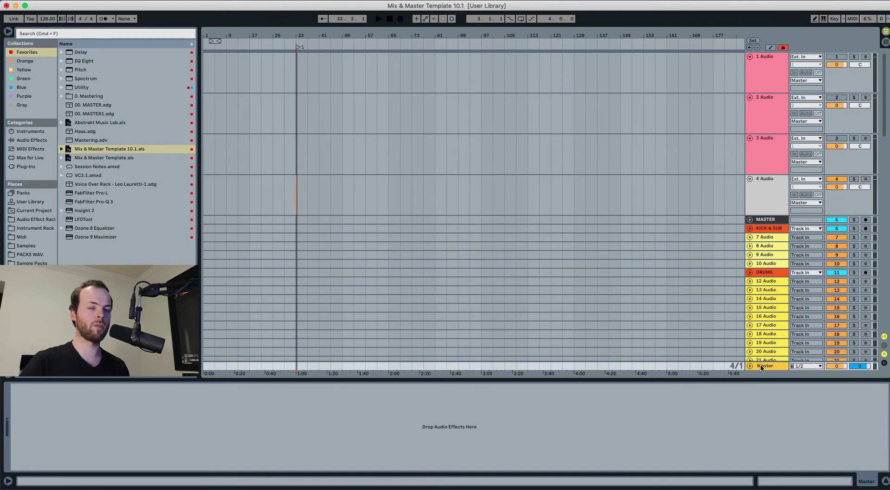
{"action": "left_click", "coordinate": [763, 167]}
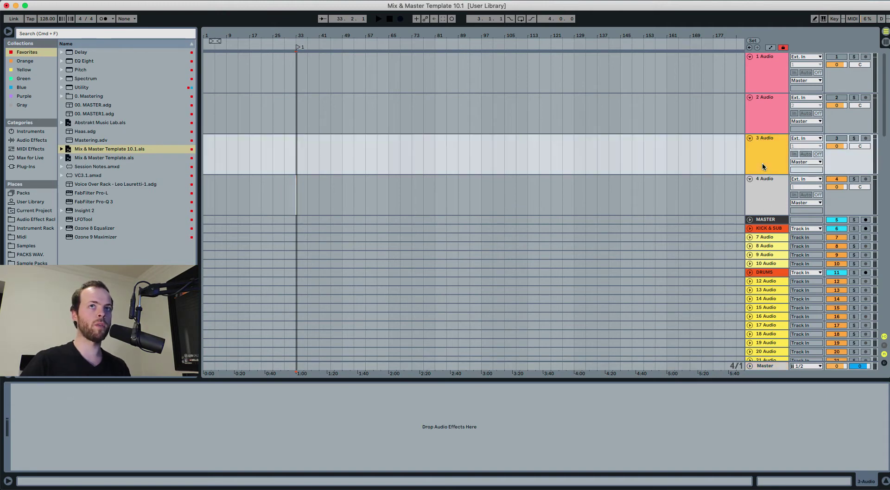
{"action": "key", "text": "Left"}
{"action": "key", "text": "Up"}
{"action": "key", "text": "Left"}
{"action": "key", "text": "Up"}
{"action": "key", "text": "Left"}
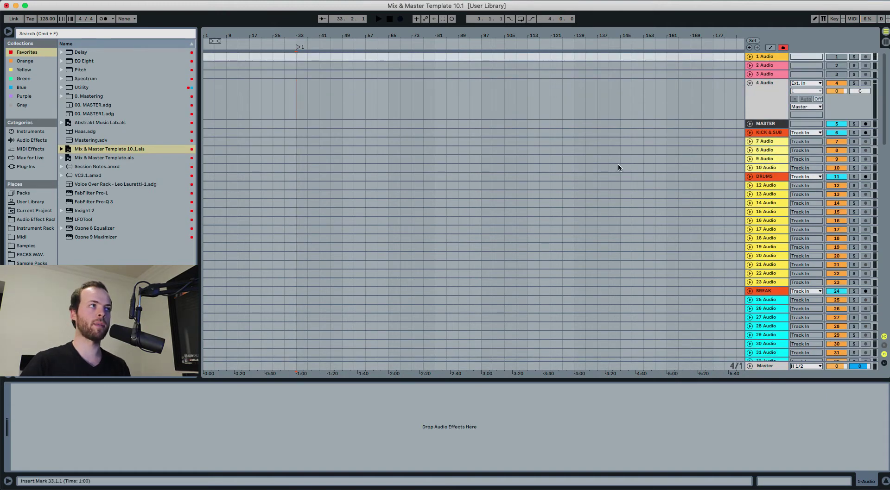
- Highlight Ozone 8 Equalizer in the favorites, display the MASTER bus device chain and look over the full track list
{"action": "left_click", "coordinate": [103, 229]}
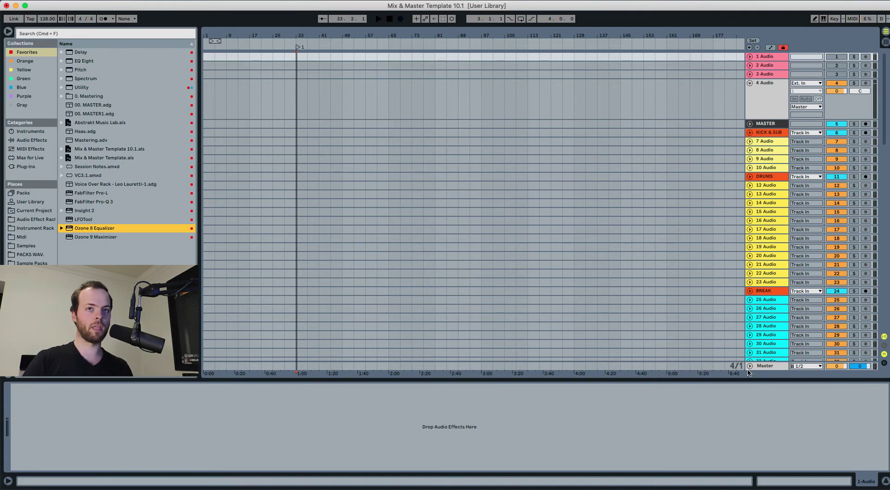
{"action": "left_click", "coordinate": [774, 125]}
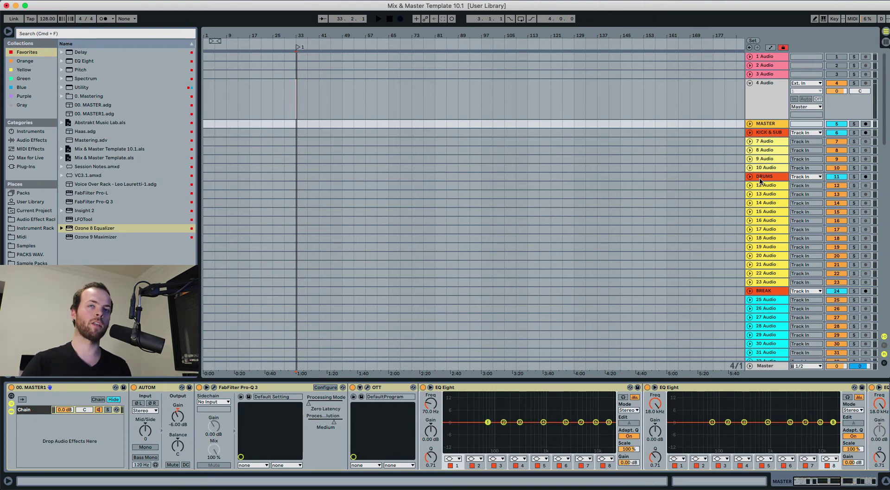
{"action": "scroll", "coordinate": [779, 250], "scroll_direction": "down", "scroll_amount": 5}
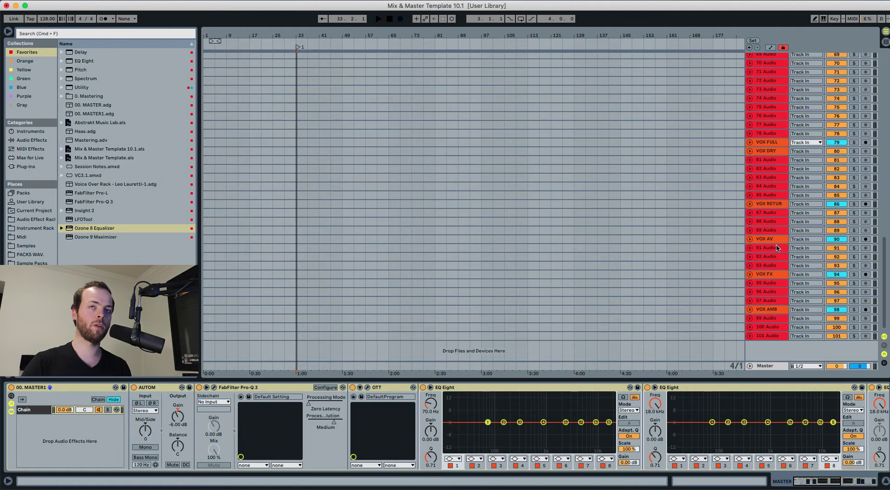
{"action": "scroll", "coordinate": [776, 247], "scroll_direction": "up", "scroll_amount": 5}
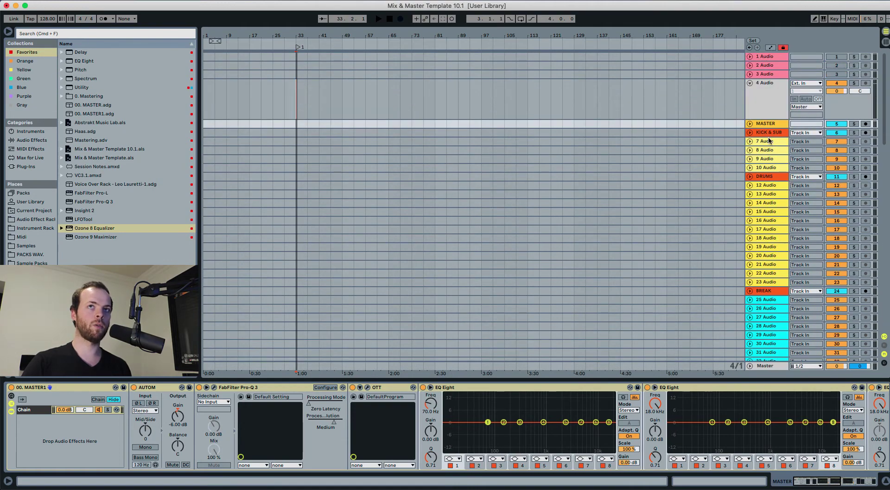
- Go through the group buses KICK & SUB, DRUMS, BREAK, DROP, BASS, FX, VOX and VOX FULL to examine the template's structure
{"action": "left_click", "coordinate": [764, 133]}
{"action": "left_click", "coordinate": [765, 176]}
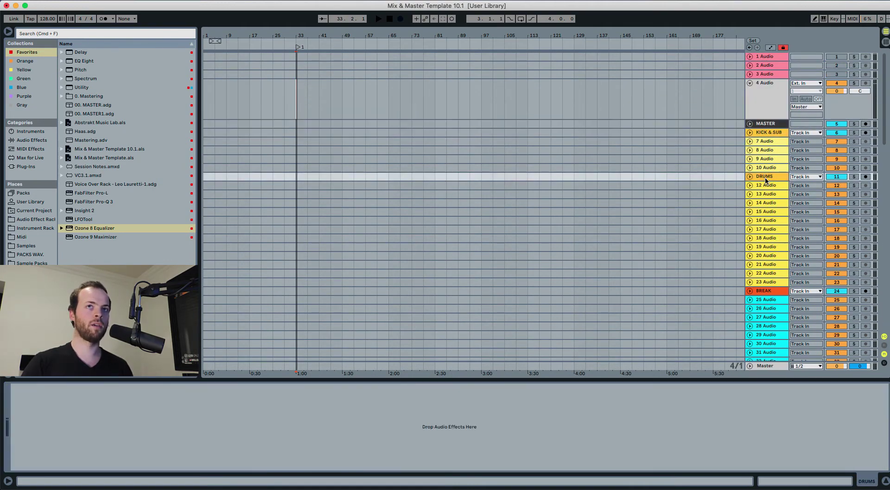
{"action": "scroll", "coordinate": [767, 179], "scroll_direction": "down", "scroll_amount": 6}
{"action": "left_click", "coordinate": [765, 172]}
{"action": "left_click", "coordinate": [765, 286]}
{"action": "scroll", "coordinate": [765, 284], "scroll_direction": "down", "scroll_amount": 6}
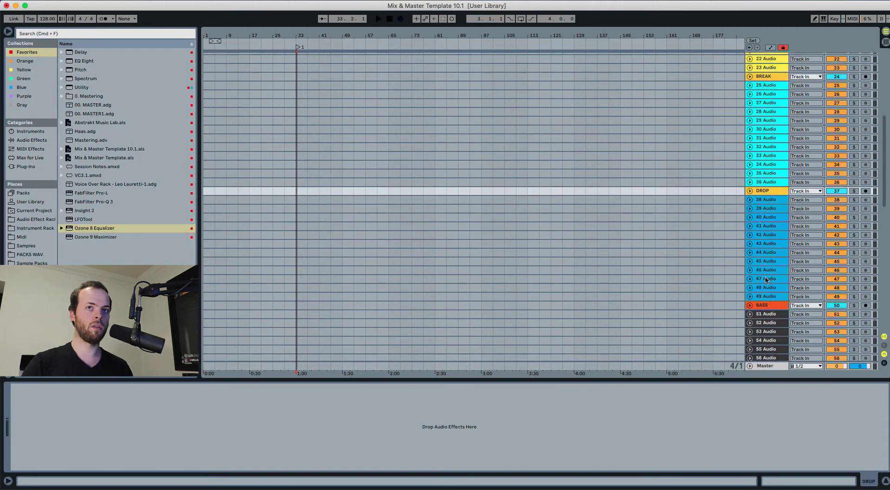
{"action": "left_click", "coordinate": [764, 281]}
{"action": "scroll", "coordinate": [763, 278], "scroll_direction": "down", "scroll_amount": 4}
{"action": "left_click", "coordinate": [761, 270]}
{"action": "scroll", "coordinate": [762, 269], "scroll_direction": "down", "scroll_amount": 5}
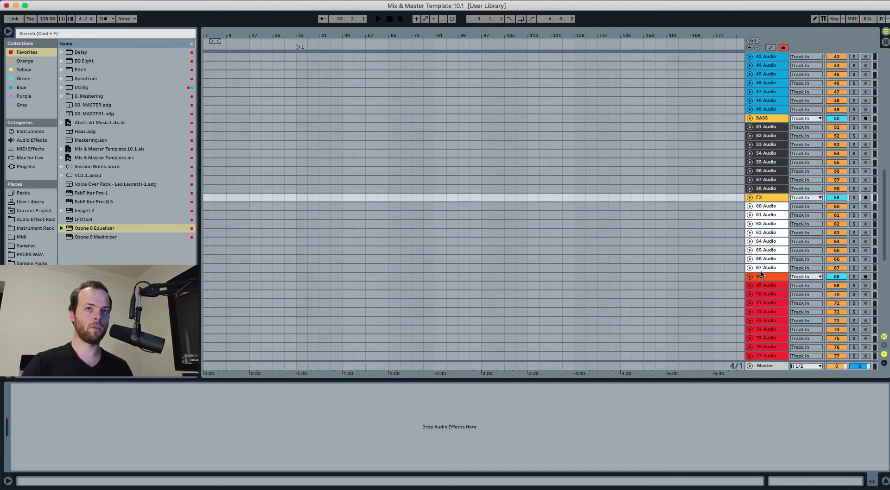
{"action": "left_click", "coordinate": [763, 262]}
{"action": "scroll", "coordinate": [764, 266], "scroll_direction": "down", "scroll_amount": 5}
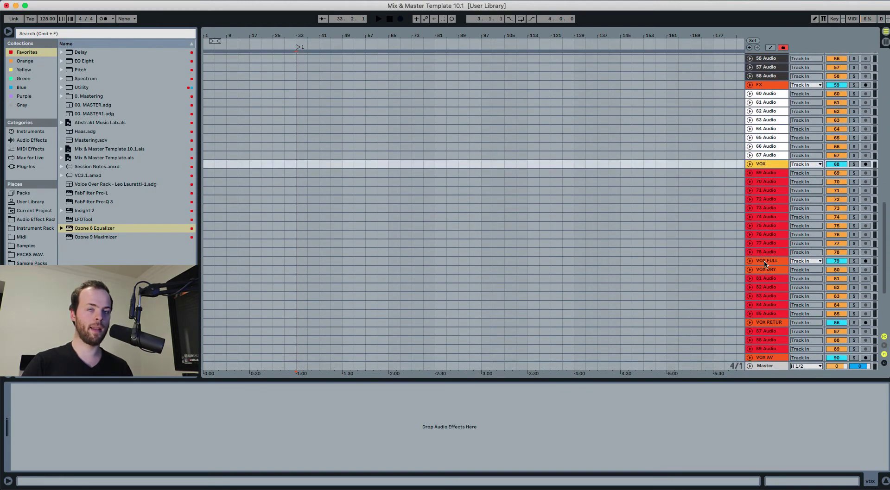
{"action": "left_click", "coordinate": [766, 262]}
{"action": "scroll", "coordinate": [767, 261], "scroll_direction": "up", "scroll_amount": 15}
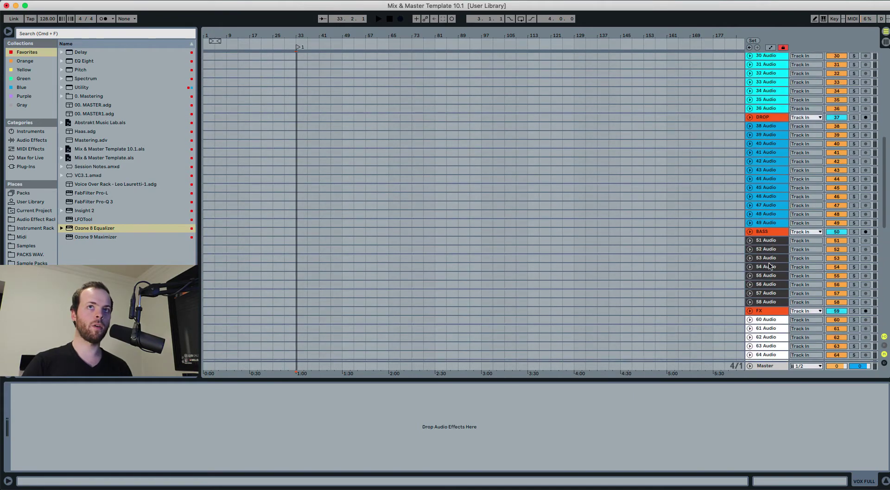
- Select the MASTER bus and review the group buses feeding it, from KICK & SUB down to VOX FULL
{"action": "left_click", "coordinate": [765, 125]}
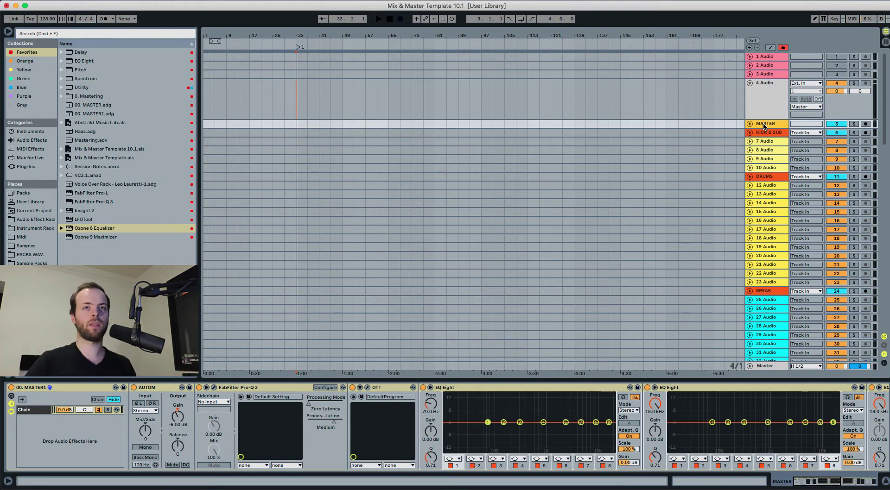
{"action": "left_click", "coordinate": [765, 133]}
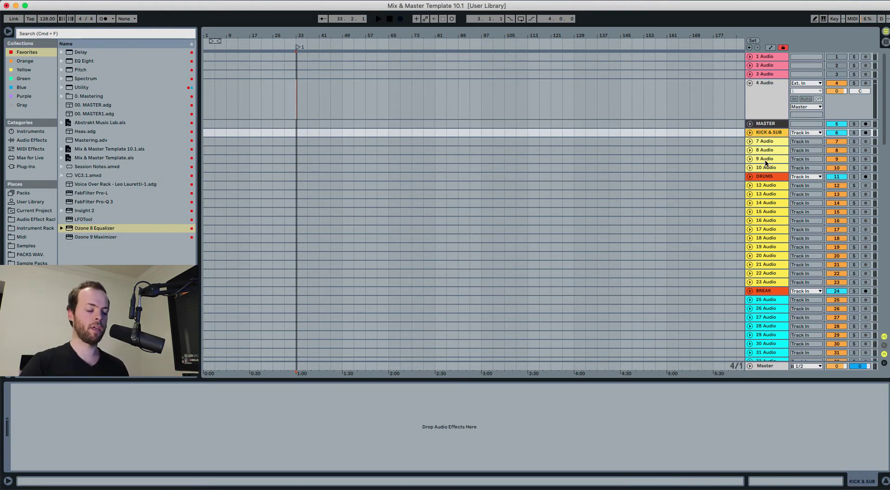
{"action": "left_click", "coordinate": [766, 178]}
{"action": "left_click", "coordinate": [767, 292]}
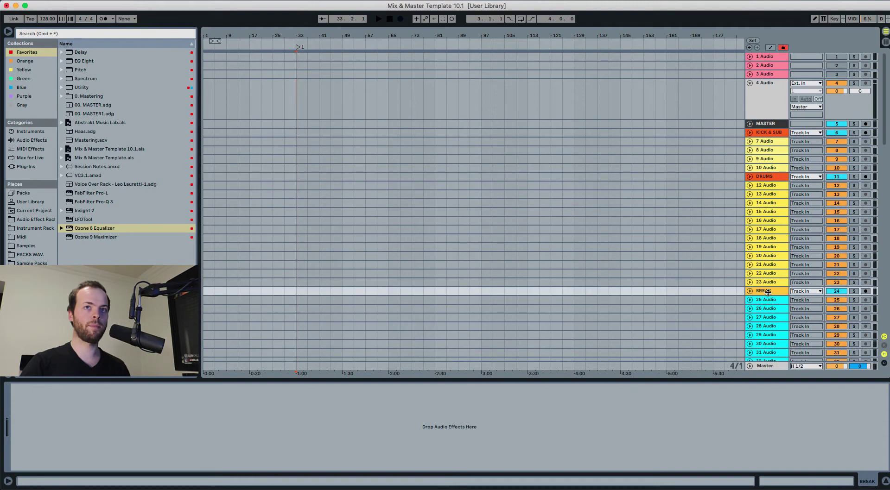
{"action": "scroll", "coordinate": [768, 292], "scroll_direction": "down", "scroll_amount": 5}
{"action": "left_click", "coordinate": [768, 298]}
{"action": "scroll", "coordinate": [769, 299], "scroll_direction": "down", "scroll_amount": 10}
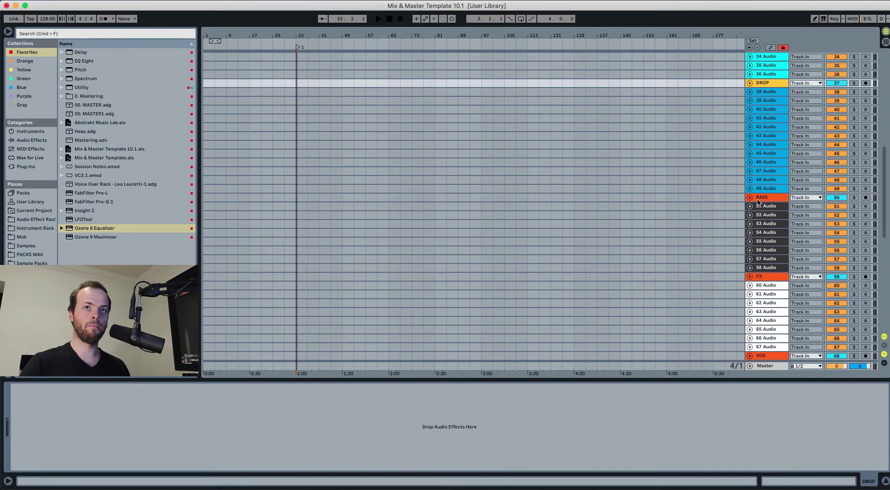
{"action": "left_click", "coordinate": [760, 198]}
{"action": "left_click", "coordinate": [763, 277]}
{"action": "scroll", "coordinate": [763, 276], "scroll_direction": "down", "scroll_amount": 6}
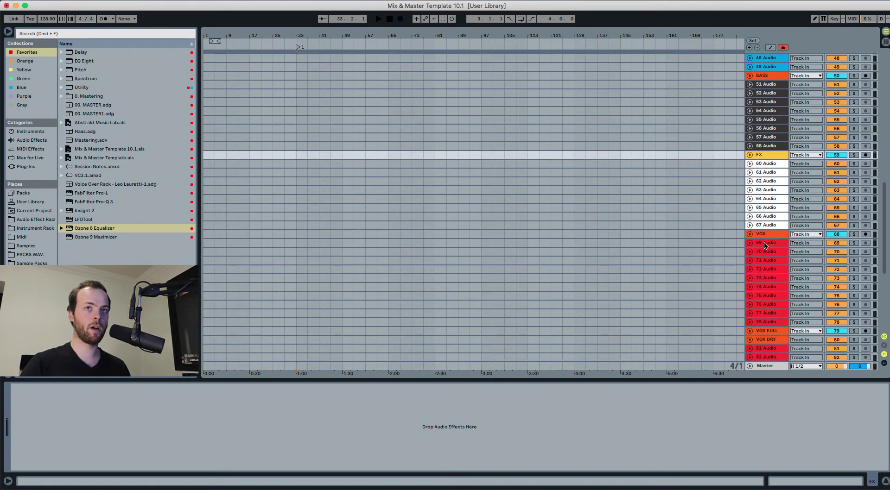
{"action": "left_click", "coordinate": [766, 235]}
{"action": "left_click", "coordinate": [767, 331]}
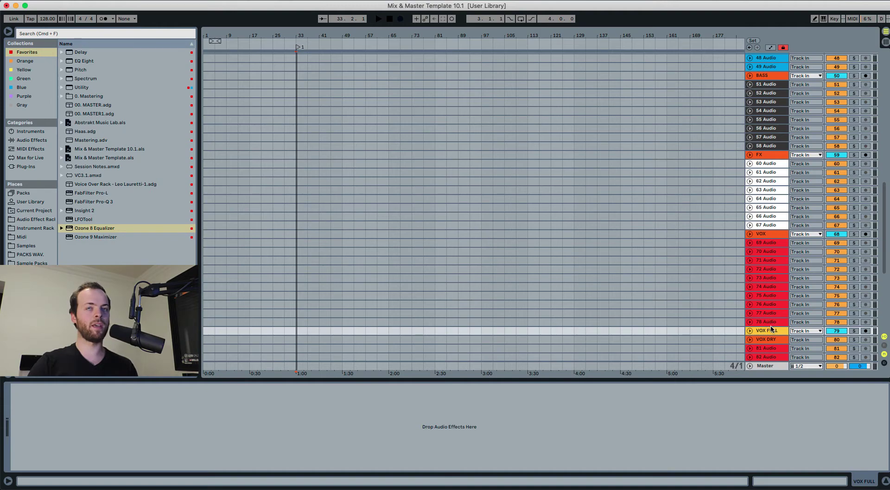
- Return to the start of the track list and select the KICK & SUB bus
{"action": "scroll", "coordinate": [769, 324], "scroll_direction": "up", "scroll_amount": 15}
{"action": "scroll", "coordinate": [762, 285], "scroll_direction": "up", "scroll_amount": 1}
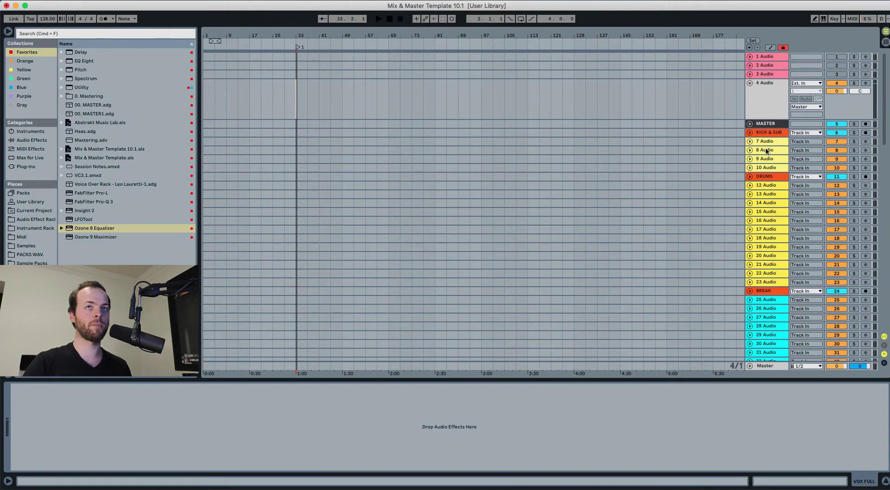
{"action": "left_click", "coordinate": [762, 133]}
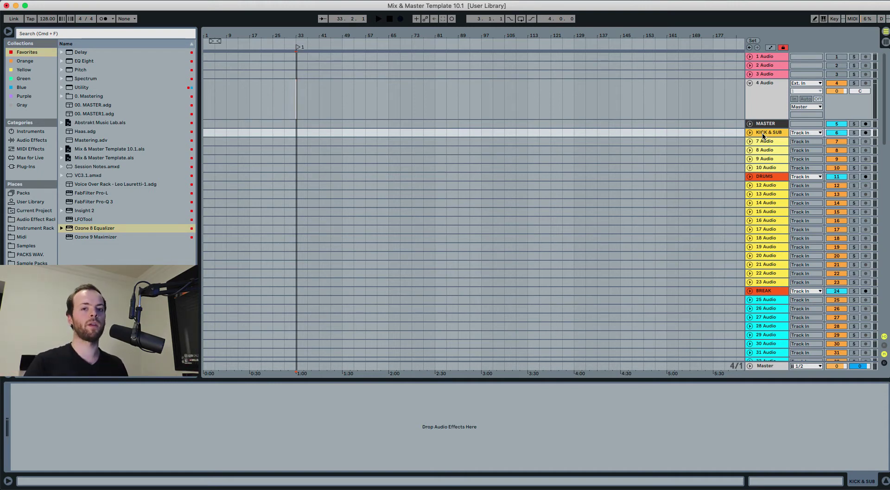
- Demonstrate soloing by soloing the KICK & SUB bus and switching the solo to track 15 in the DRUMS group
{"action": "key", "text": "super+z"}
{"action": "left_click", "coordinate": [769, 134]}
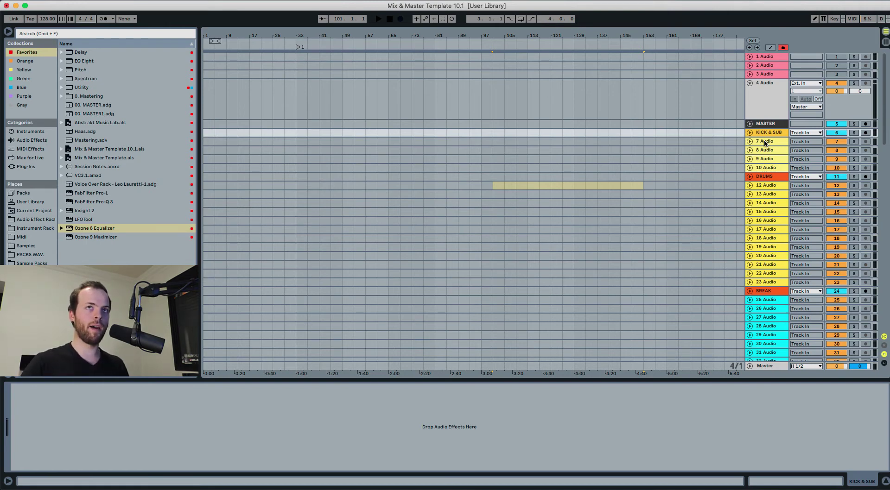
{"action": "left_click", "coordinate": [764, 140]}
{"action": "left_click", "coordinate": [764, 131]}
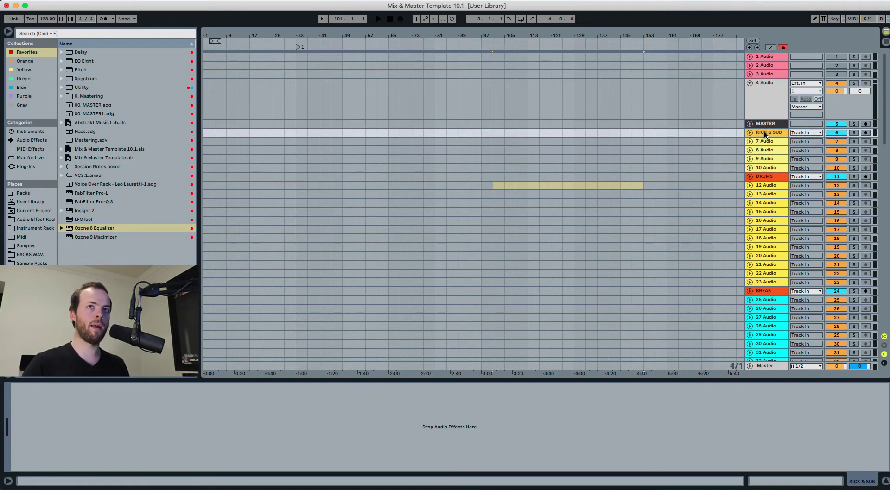
{"action": "left_click", "coordinate": [854, 133]}
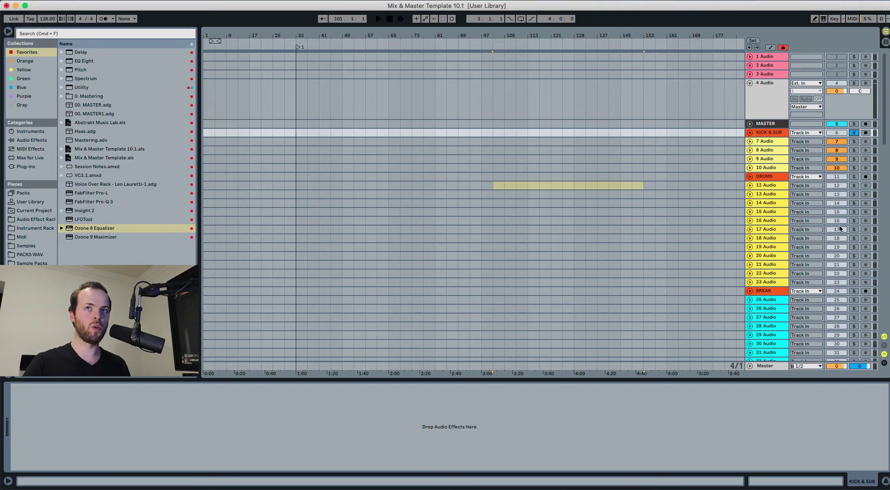
{"action": "left_click", "coordinate": [854, 213]}
{"action": "scroll", "coordinate": [851, 273], "scroll_direction": "down", "scroll_amount": 3}
{"action": "scroll", "coordinate": [851, 273], "scroll_direction": "down", "scroll_amount": 2}
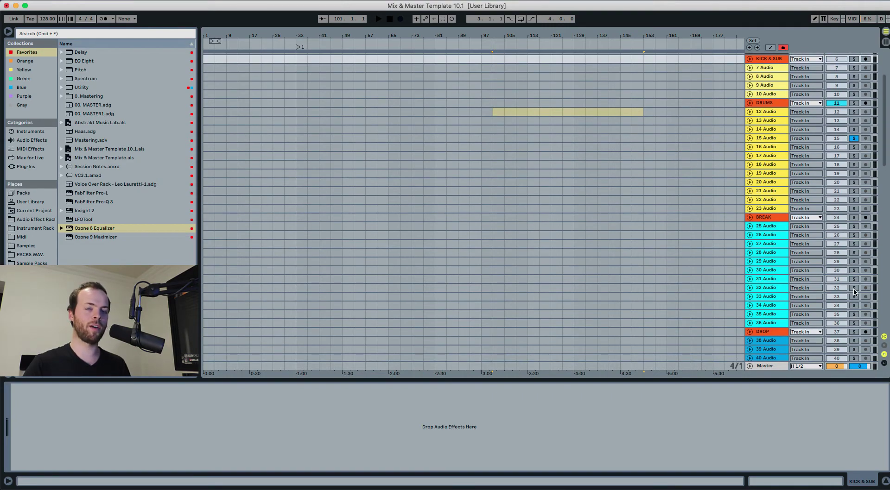
{"action": "scroll", "coordinate": [774, 146], "scroll_direction": "up", "scroll_amount": 5}
- Look at the individual tracks 7 and 8 that belong to the KICK & SUB bus
{"action": "left_click", "coordinate": [773, 142]}
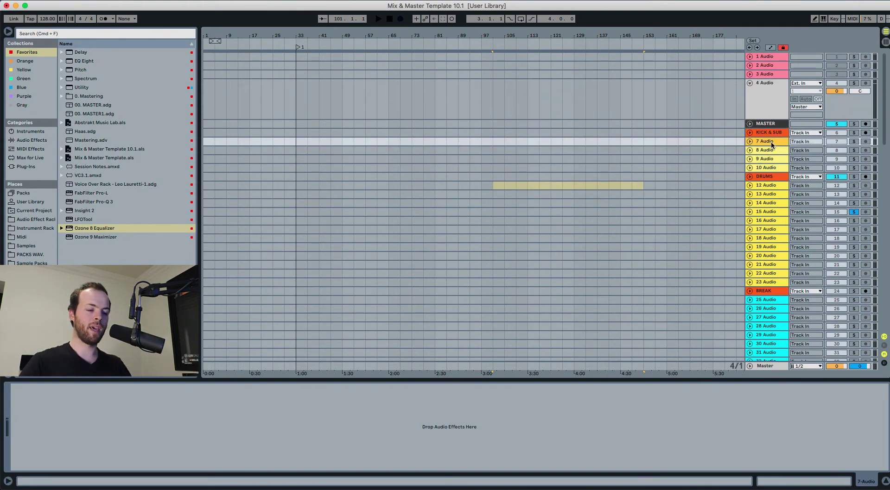
{"action": "left_click", "coordinate": [768, 151]}
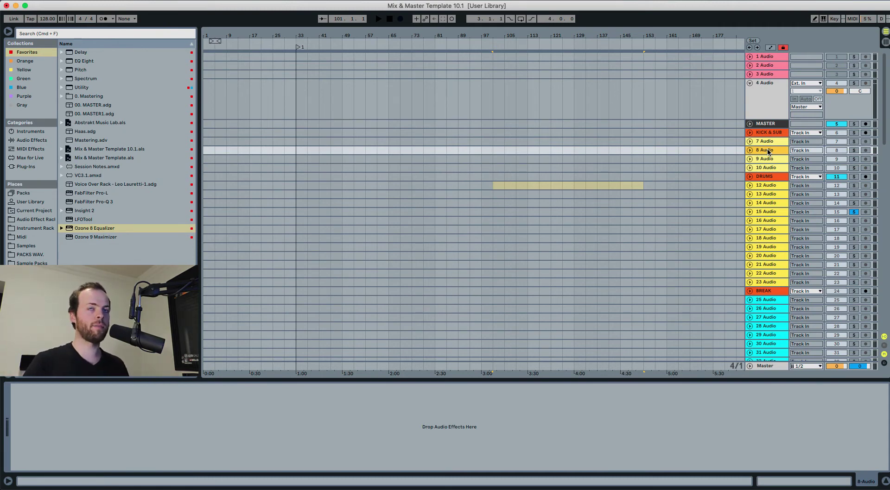
{"action": "left_click", "coordinate": [769, 142]}
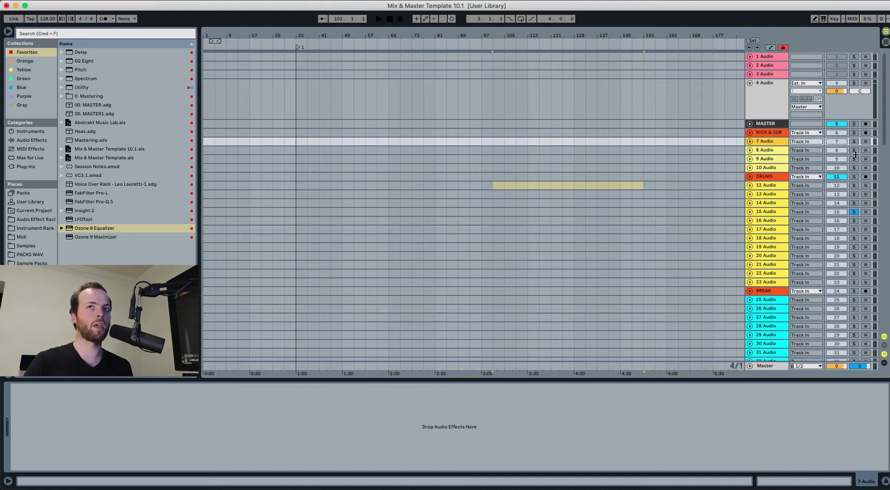
- Examine the DRUMS bus and its individual tracks, finishing with tracks 12 to 23 selected together
{"action": "left_click", "coordinate": [758, 177]}
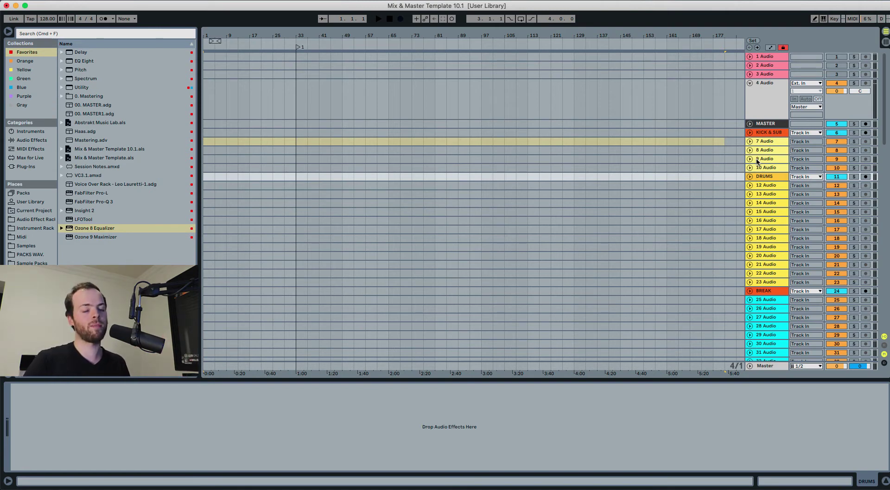
{"action": "left_click", "coordinate": [761, 280]}
{"action": "left_click", "coordinate": [763, 239]}
{"action": "left_click", "coordinate": [765, 221]}
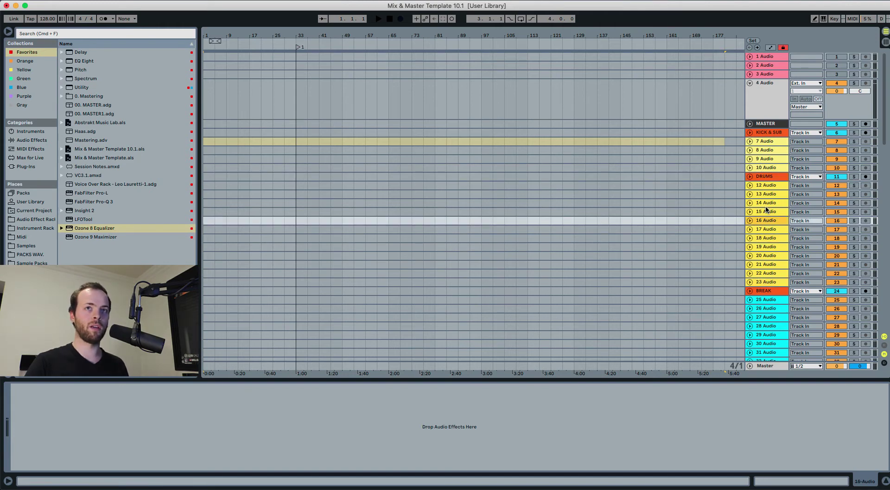
{"action": "left_click", "coordinate": [766, 194]}
{"action": "left_click", "coordinate": [765, 177]}
{"action": "left_click", "coordinate": [765, 185]}
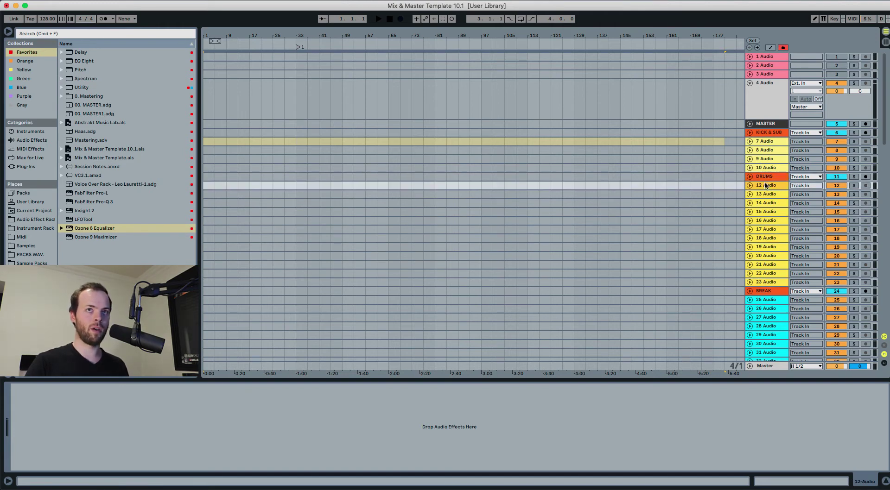
{"action": "left_click", "coordinate": [764, 283], "text": "shift"}
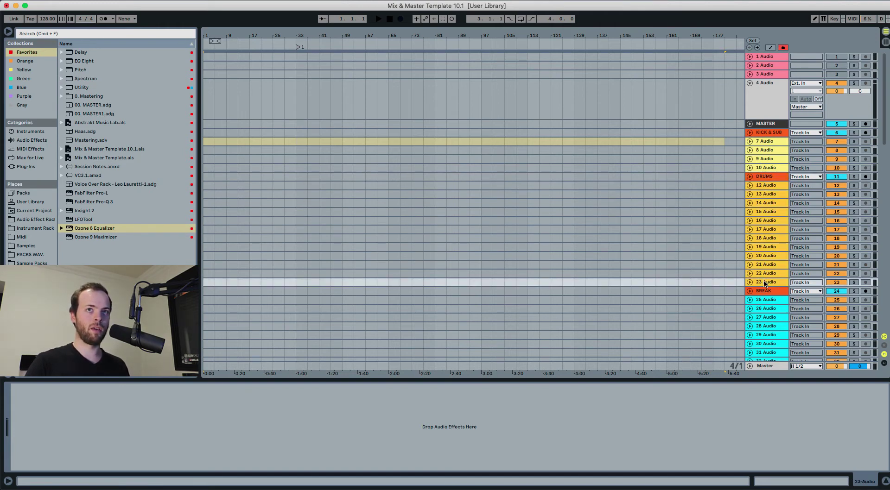
- Add a Reverb audio effect to the DRUMS bus and set its Dry/Wet to 33 %
{"action": "left_click", "coordinate": [766, 176]}
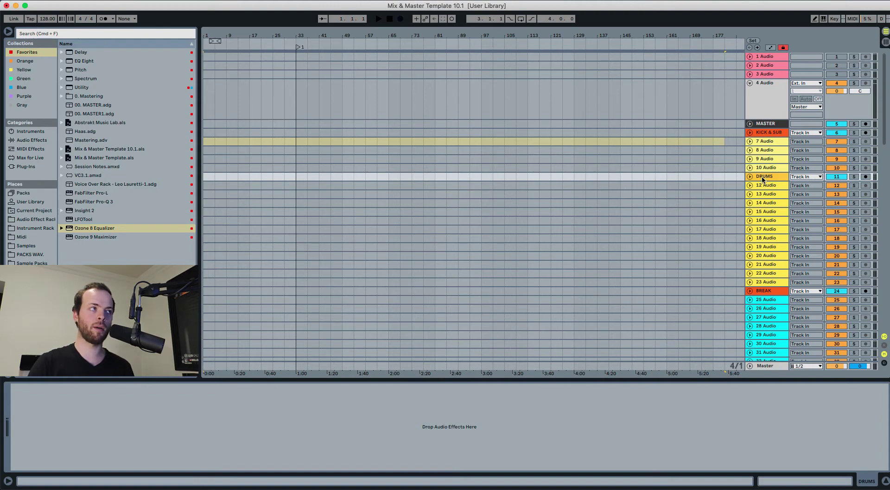
{"action": "left_click", "coordinate": [31, 140]}
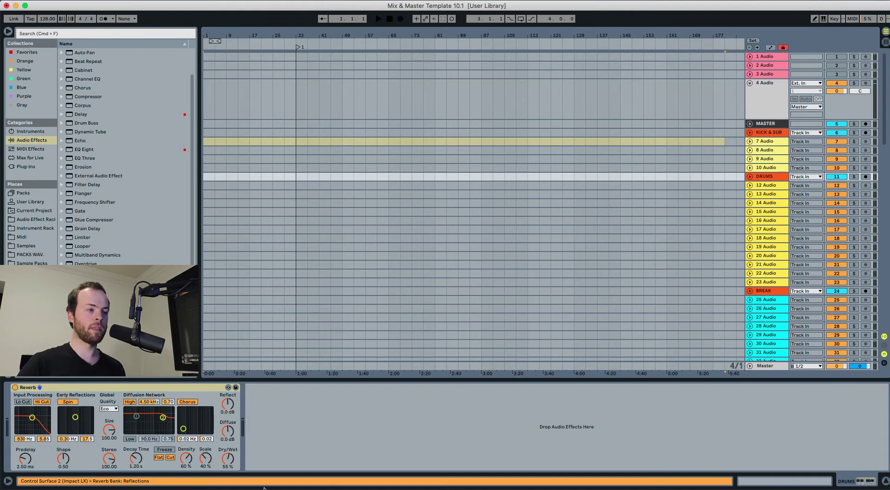
{"action": "left_click", "coordinate": [227, 458]}
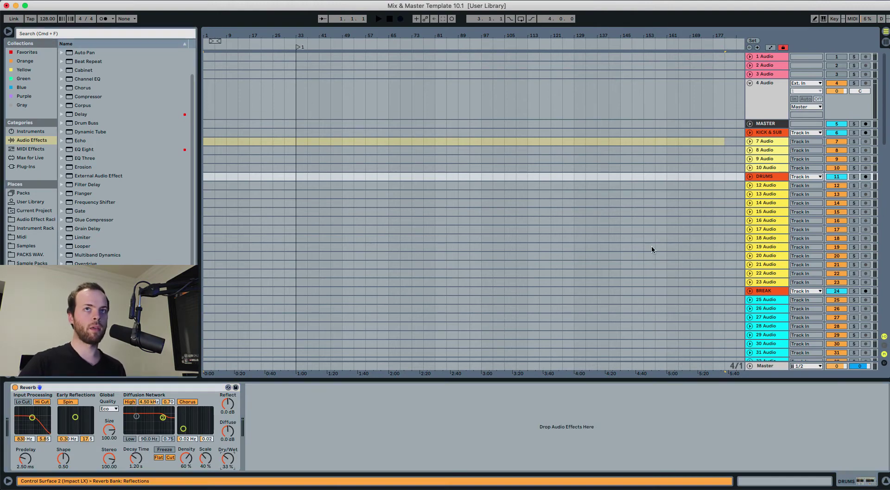
- Highlight tracks 12 to 23 that feed the DRUMS bus and return to the Dry/Wet control of the bus's Reverb
{"action": "left_click", "coordinate": [761, 185]}
{"action": "left_click", "coordinate": [765, 283]}
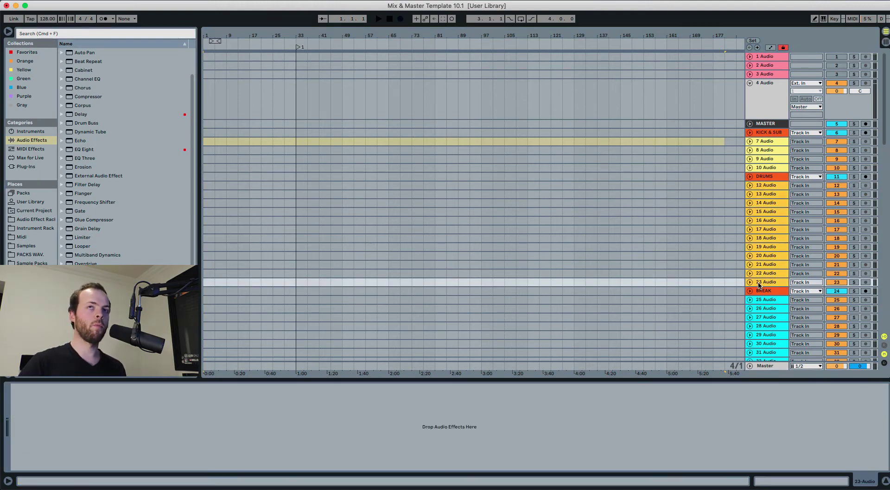
{"action": "left_click", "coordinate": [771, 180]}
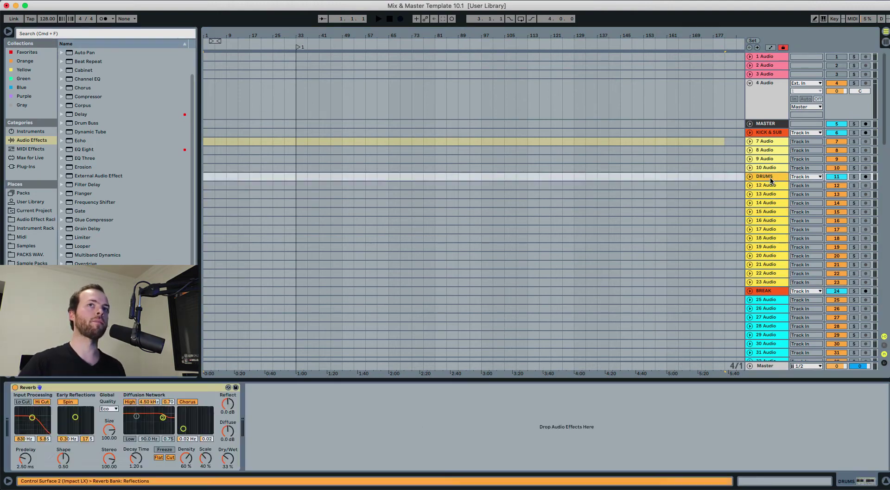
{"action": "left_click", "coordinate": [227, 460]}
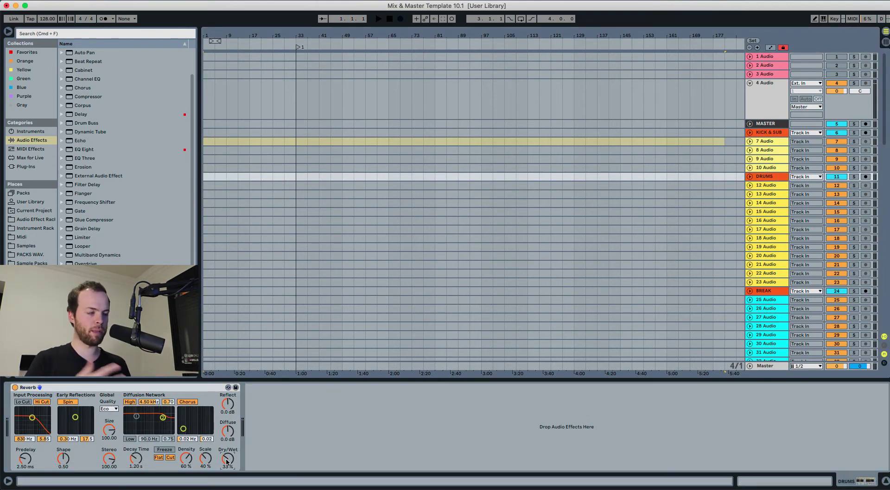
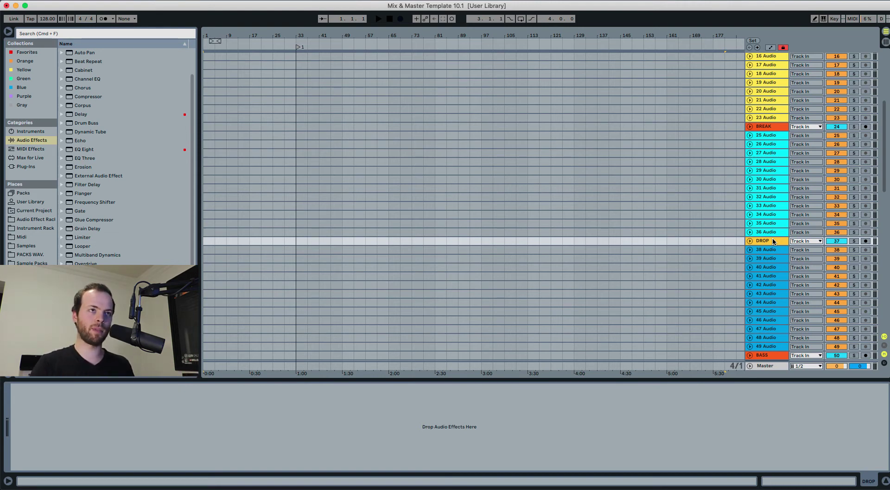
- Add locators at bars 73, 113 and 145 on the arrangement timeline
{"action": "right_click", "coordinate": [410, 41]}
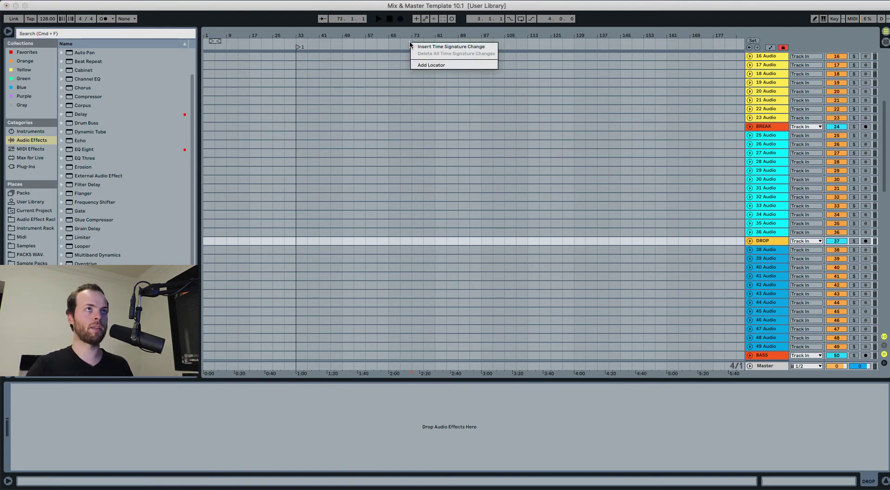
{"action": "left_click", "coordinate": [454, 66]}
{"action": "left_click", "coordinate": [411, 47]}
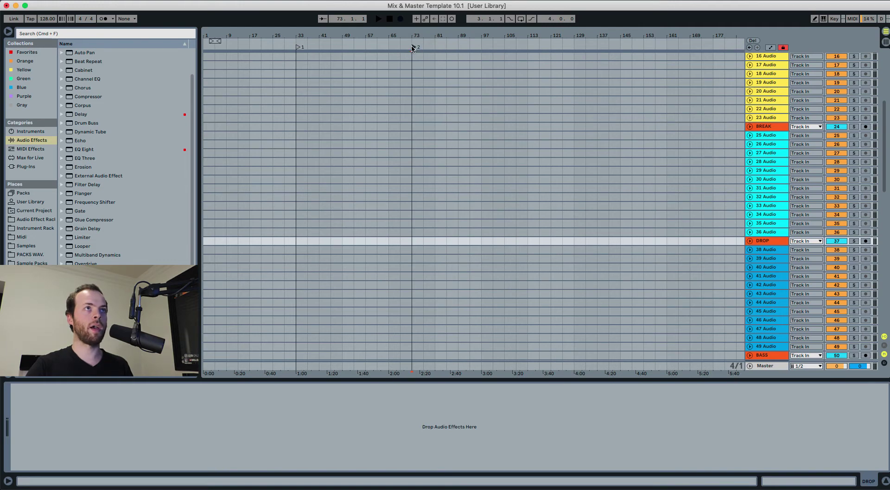
{"action": "right_click", "coordinate": [539, 46]}
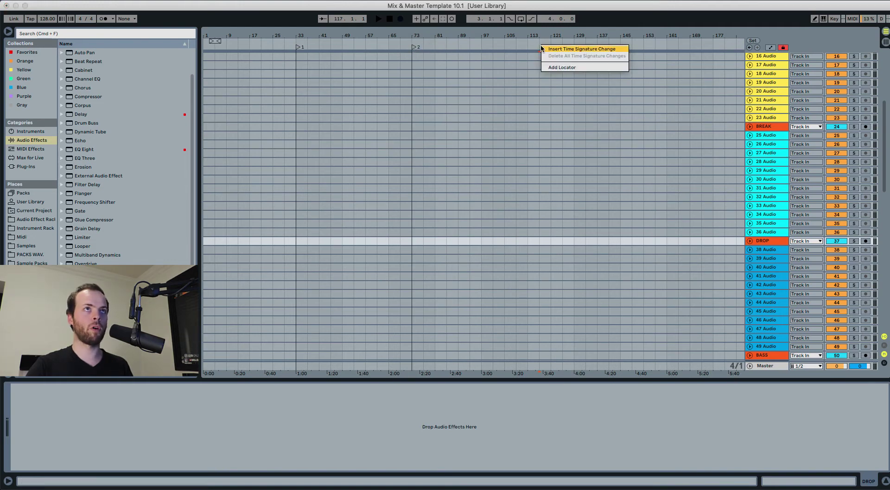
{"action": "key", "text": "Escape"}
{"action": "right_click", "coordinate": [526, 44]}
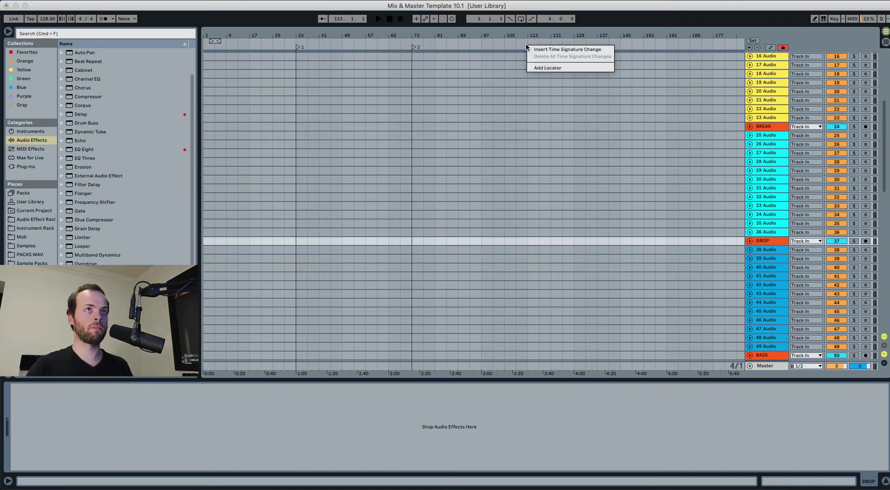
{"action": "left_click", "coordinate": [541, 68]}
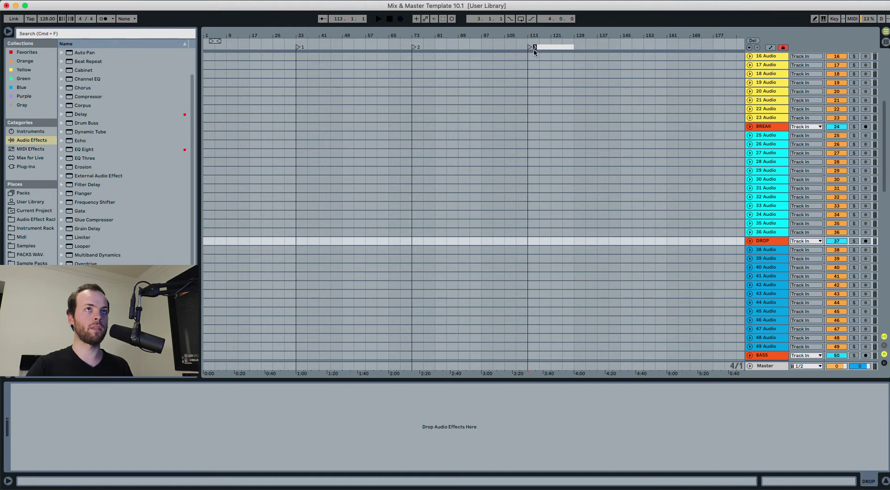
{"action": "right_click", "coordinate": [619, 44]}
{"action": "left_click", "coordinate": [635, 69]}
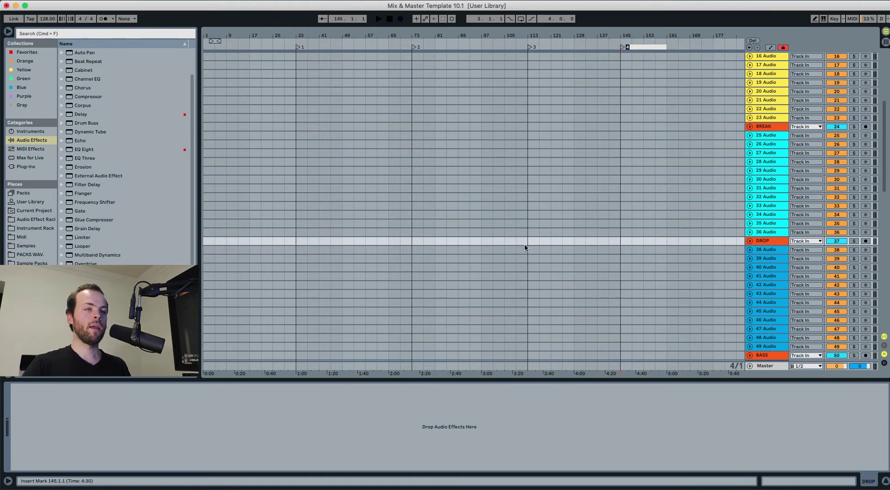
- Highlight the section from bar 73 to 113 on the DROP bus and from bar 73 to 97 on track 40
{"action": "left_click_drag", "start_coordinate": [528, 242], "coordinate": [411, 242]}
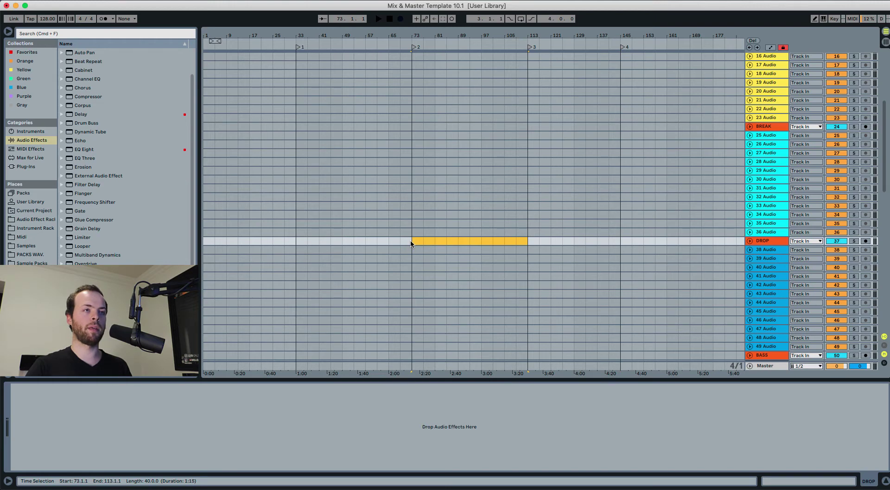
{"action": "left_click", "coordinate": [413, 267]}
{"action": "key", "text": "shift+Right"}
{"action": "key", "text": "shift+Right"}
{"action": "key", "text": "shift+Right"}
{"action": "key", "text": "shift+Right"}
{"action": "key", "text": "shift+Right"}
{"action": "key", "text": "shift+Right"}
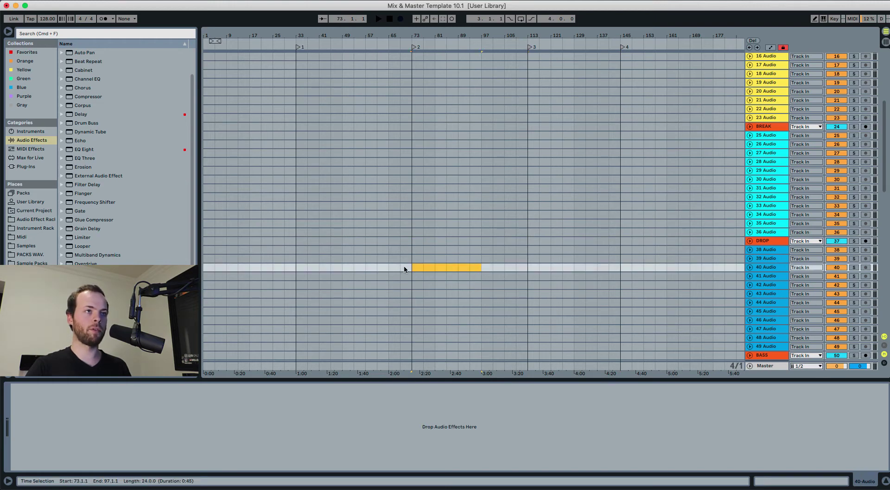
- Compare the sections around the second locator on track 40 by highlighting bars 37 to 73 and bars 73 to 101
{"action": "left_click_drag", "start_coordinate": [404, 265], "coordinate": [310, 267]}
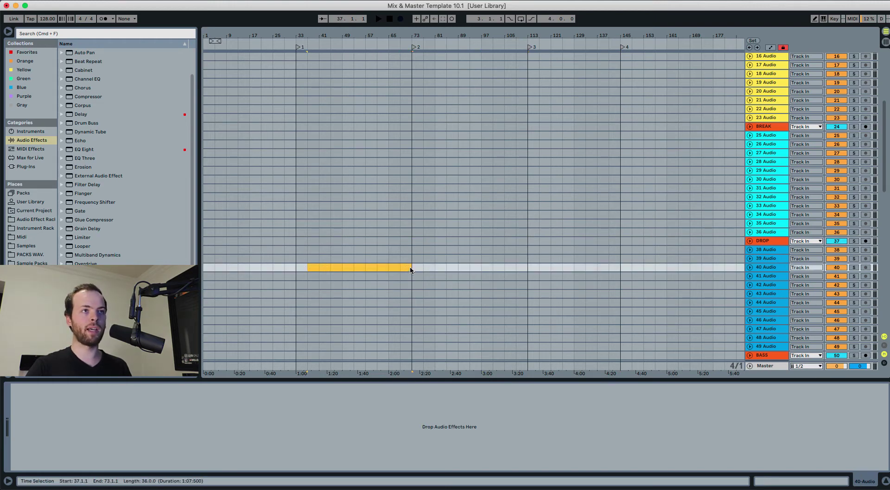
{"action": "left_click_drag", "start_coordinate": [409, 266], "coordinate": [496, 268]}
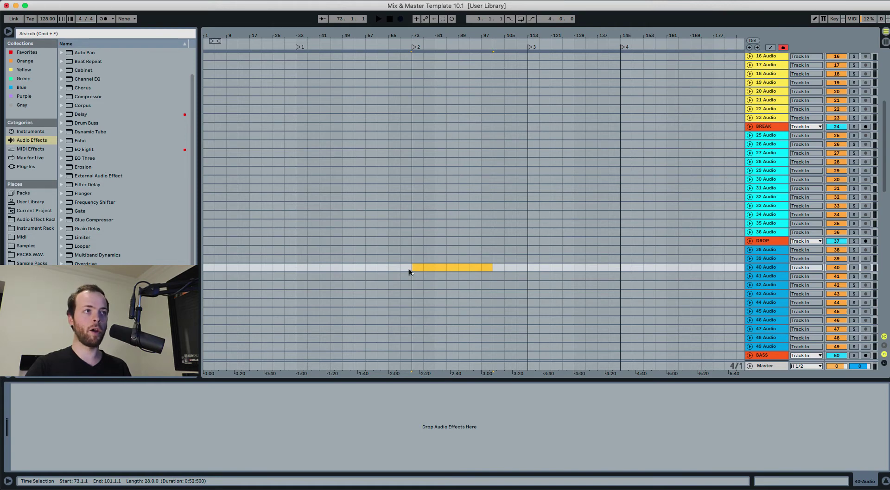
{"action": "left_click_drag", "start_coordinate": [410, 269], "coordinate": [310, 268]}
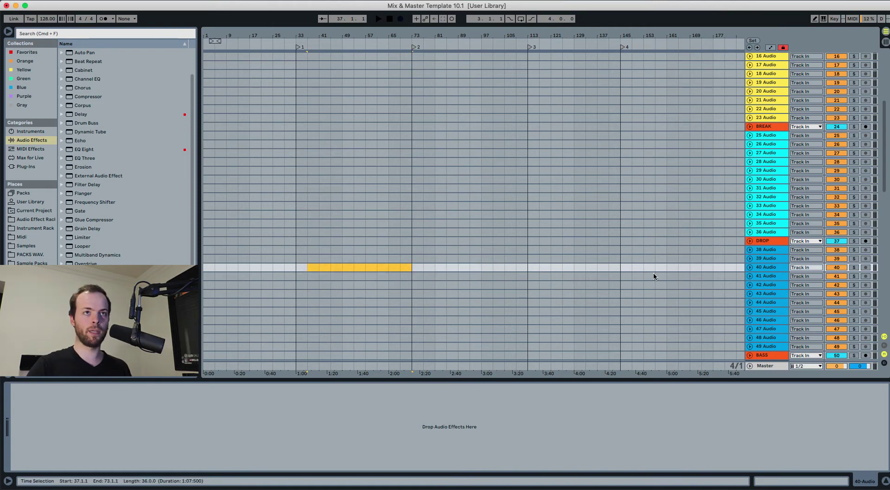
- Insert a MIDI track below track 40 and create an empty MIDI clip on it from bar 1 to bar 157
{"action": "left_click", "coordinate": [757, 270]}
{"action": "key", "text": "super+shift+t"}
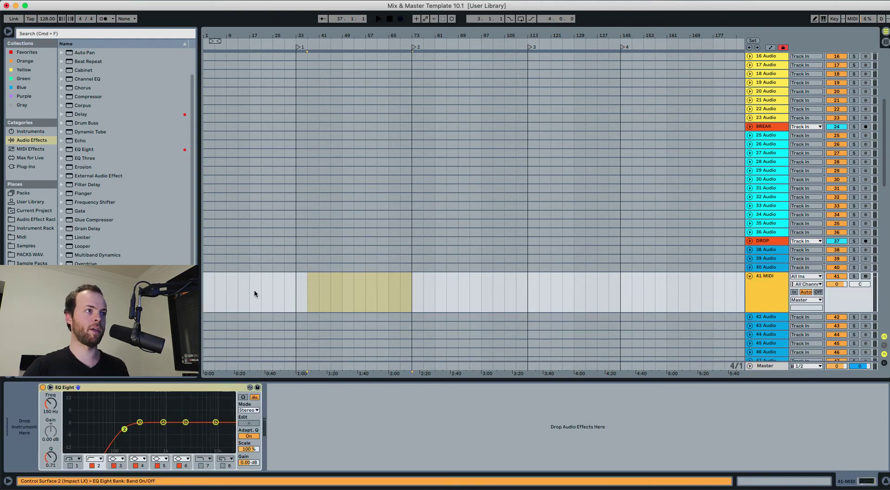
{"action": "left_click_drag", "start_coordinate": [204, 292], "coordinate": [631, 293]}
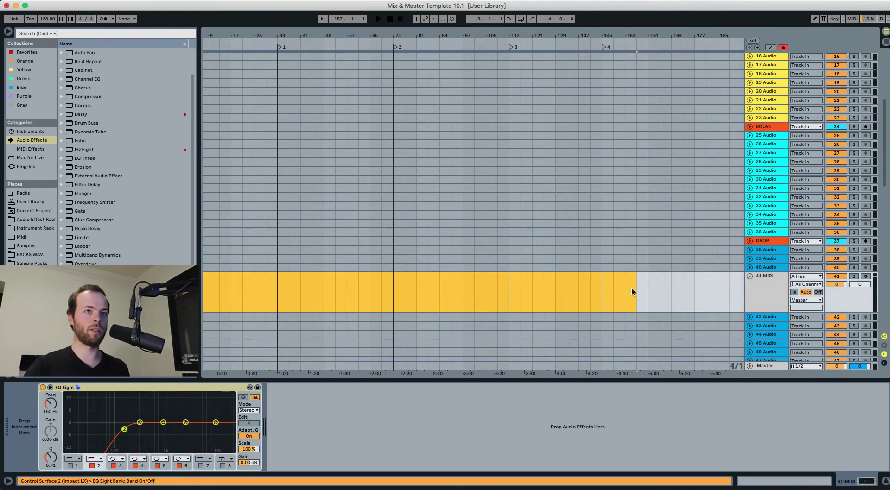
{"action": "key", "text": "super+shift+m"}
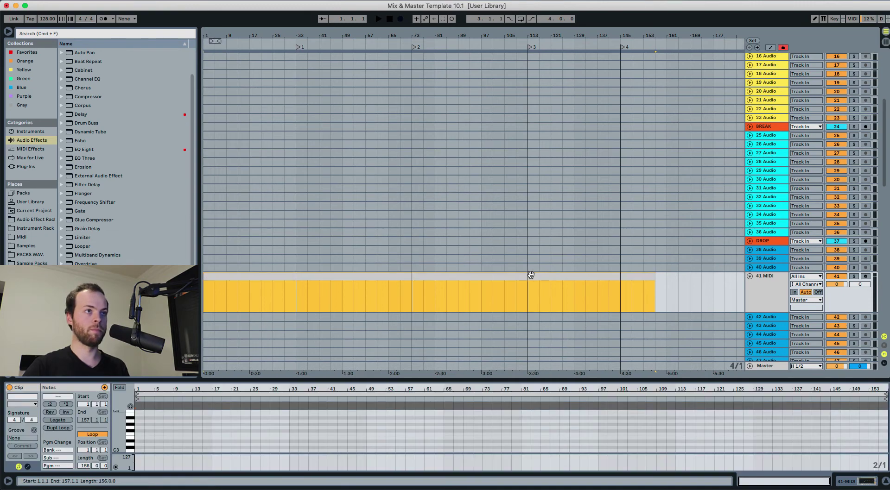
- Split the MIDI clip at the locators on bars 33, 73, 113 and 145 and duplicate its track
{"action": "left_click", "coordinate": [300, 292]}
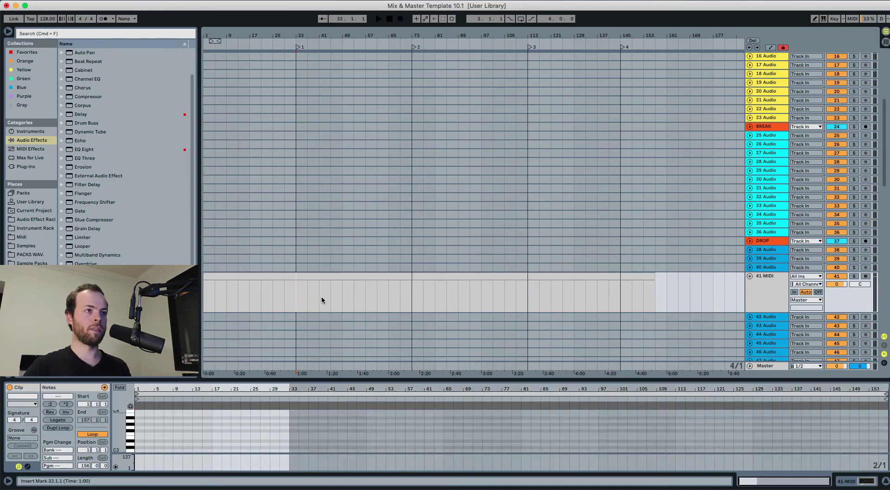
{"action": "left_click", "coordinate": [412, 291]}
{"action": "left_click", "coordinate": [529, 295]}
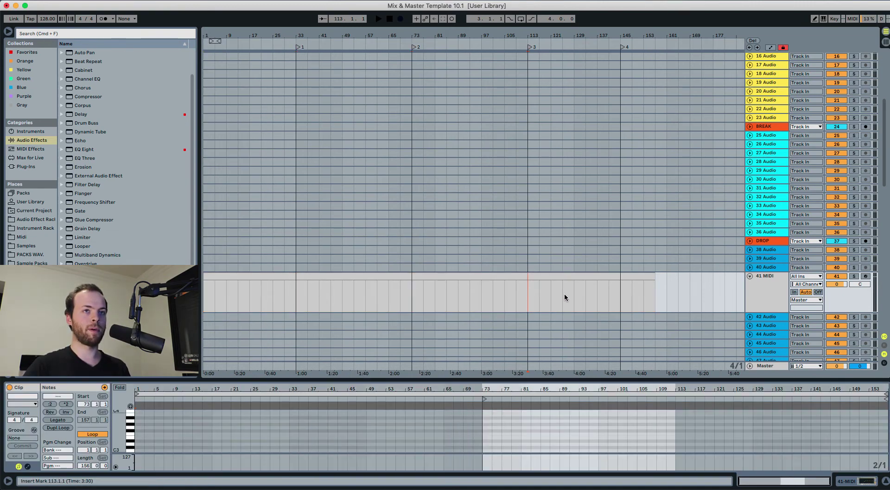
{"action": "left_click", "coordinate": [620, 290]}
{"action": "left_click", "coordinate": [767, 277]}
{"action": "key", "text": "super+d"}
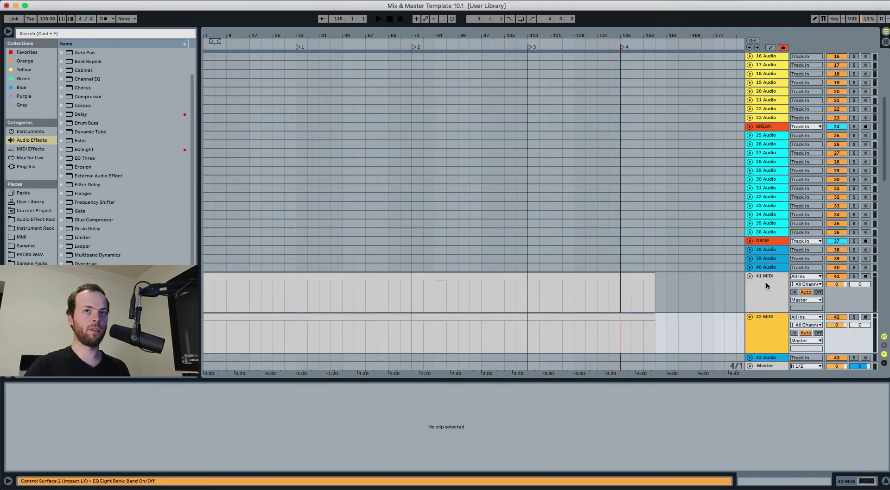
- Move the 41 MIDI track up above the last BREAK track and delete its clips at bars 1–33, 33–73 and 113–145
{"action": "left_click_drag", "start_coordinate": [766, 282], "coordinate": [766, 229]}
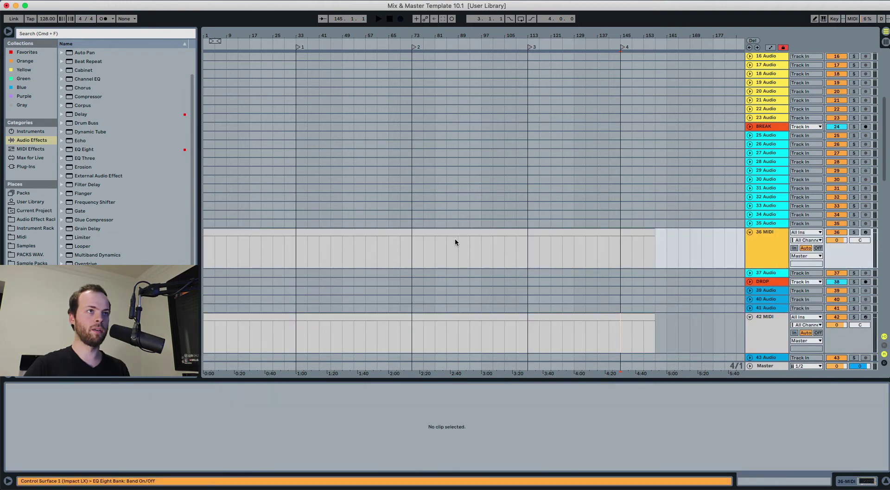
{"action": "double_click", "coordinate": [398, 235]}
{"action": "left_click_drag", "start_coordinate": [398, 235], "coordinate": [545, 233]}
{"action": "left_click", "coordinate": [257, 233]}
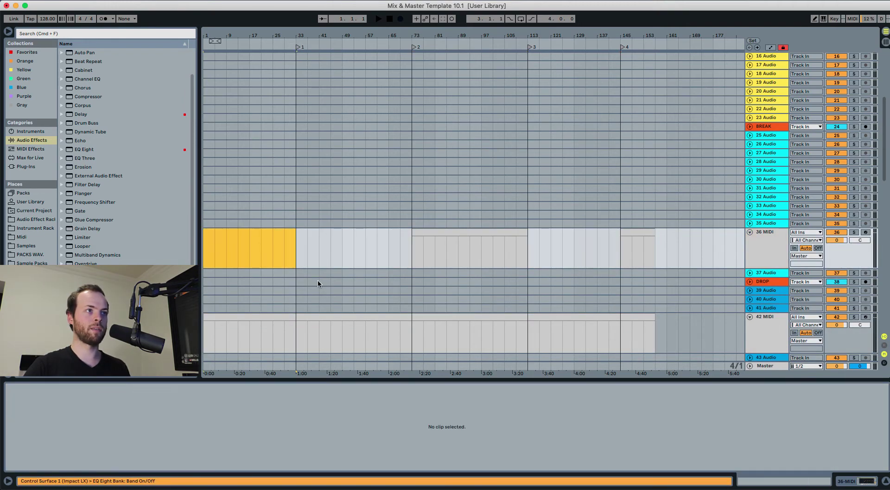
- Delete the bar 73–113 clip from the 42 MIDI track and the bar 145–157 clip from the MIDI track among the BREAK tracks
{"action": "left_click", "coordinate": [431, 320]}
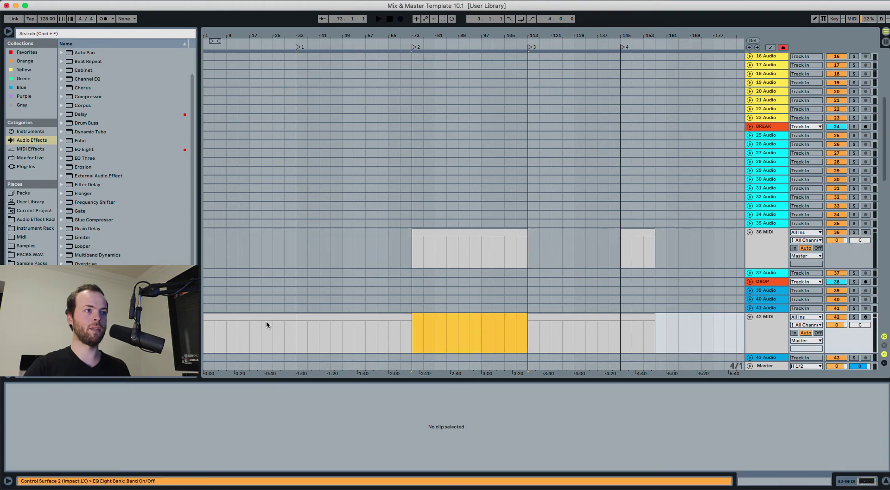
{"action": "left_click", "coordinate": [628, 235]}
{"action": "left_click", "coordinate": [777, 247]}
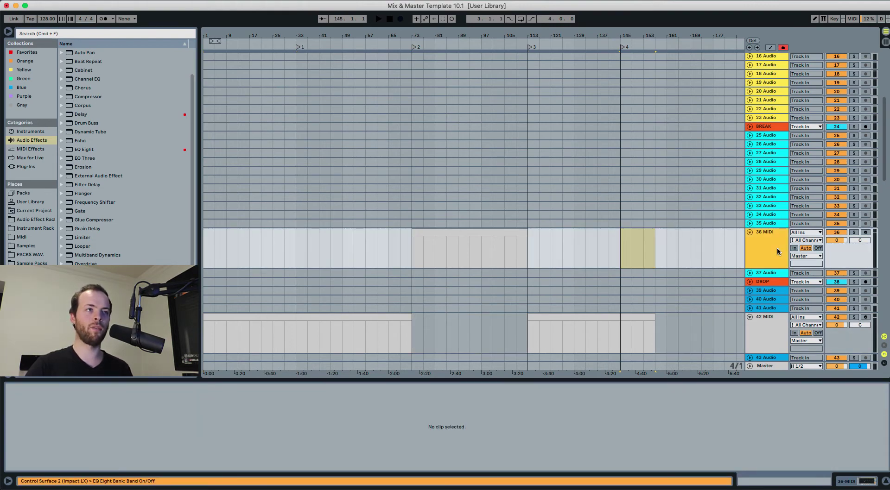
- Point out the BREAK bus, the MIDI track under the DROP bus and the BASS bus by selecting each in turn
{"action": "left_click", "coordinate": [778, 124]}
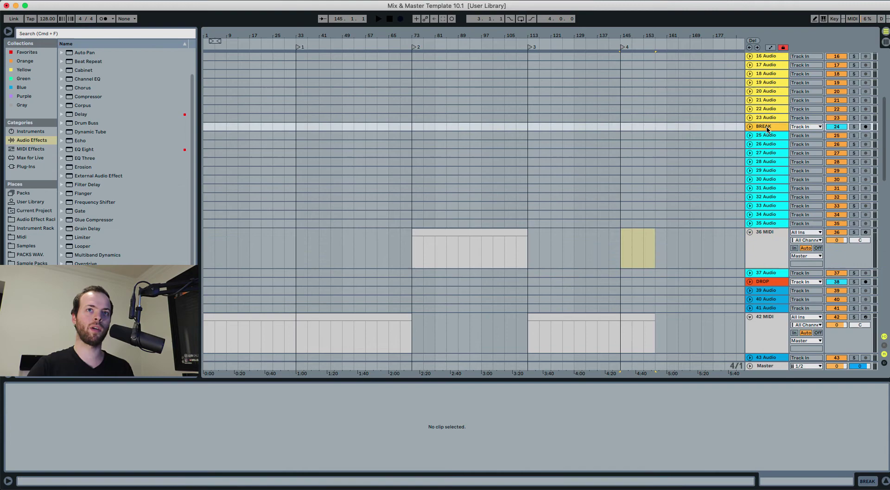
{"action": "left_click", "coordinate": [769, 324]}
{"action": "scroll", "coordinate": [767, 267], "scroll_direction": "down", "scroll_amount": 2}
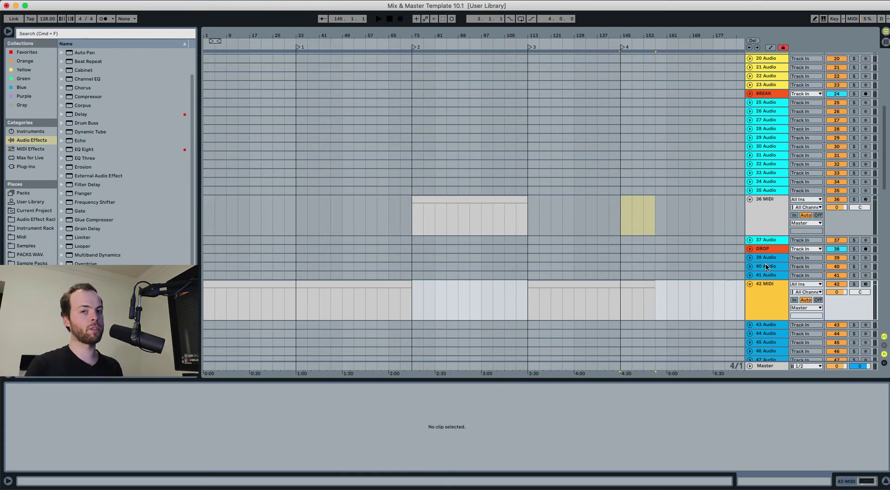
{"action": "scroll", "coordinate": [767, 267], "scroll_direction": "down", "scroll_amount": 5}
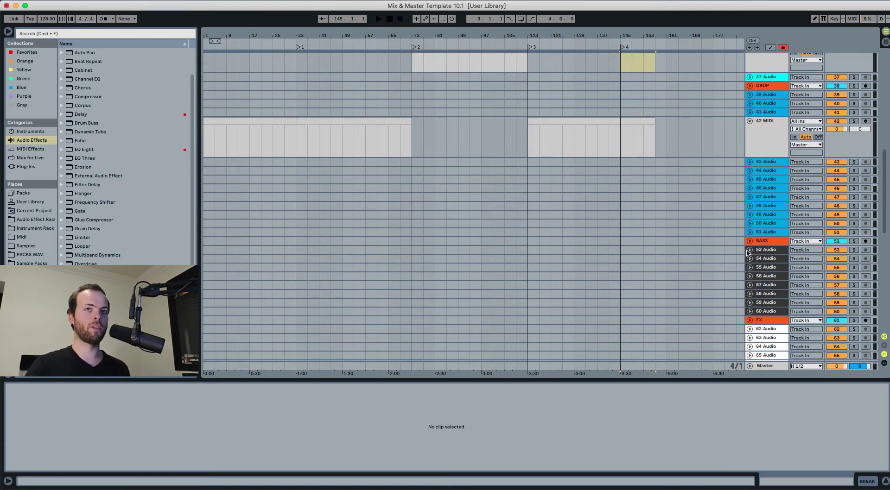
{"action": "left_click", "coordinate": [771, 245]}
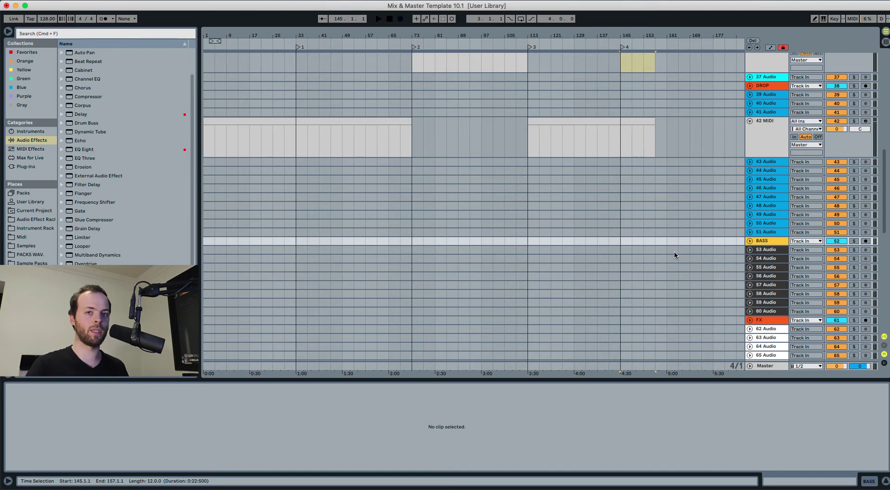
- Point out the FX, VOX and VOX FULL buses by selecting each in turn, returning to VOX
{"action": "scroll", "coordinate": [761, 245], "scroll_direction": "down", "scroll_amount": 5}
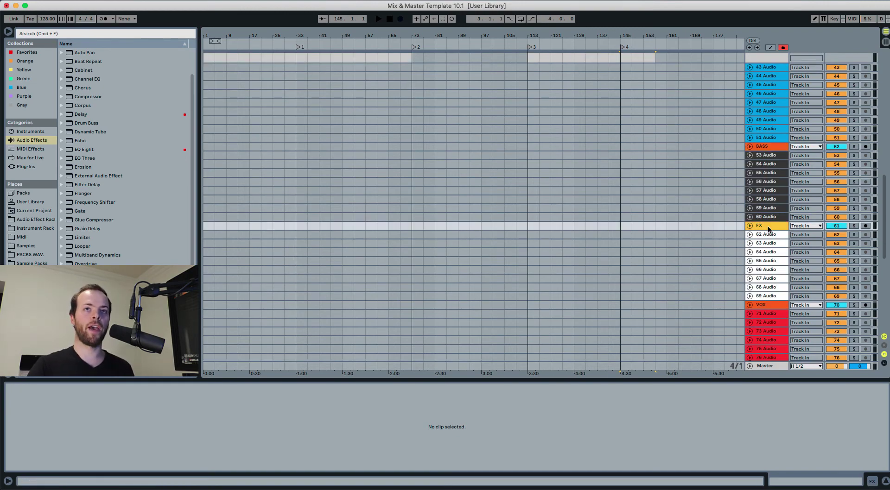
{"action": "left_click", "coordinate": [768, 227]}
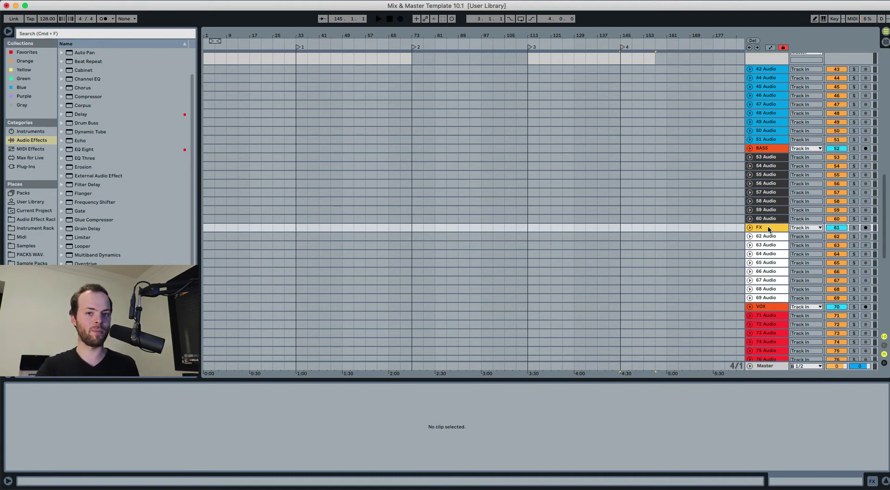
{"action": "scroll", "coordinate": [768, 226], "scroll_direction": "down", "scroll_amount": 3}
{"action": "left_click", "coordinate": [763, 261]}
{"action": "scroll", "coordinate": [762, 264], "scroll_direction": "down", "scroll_amount": 5}
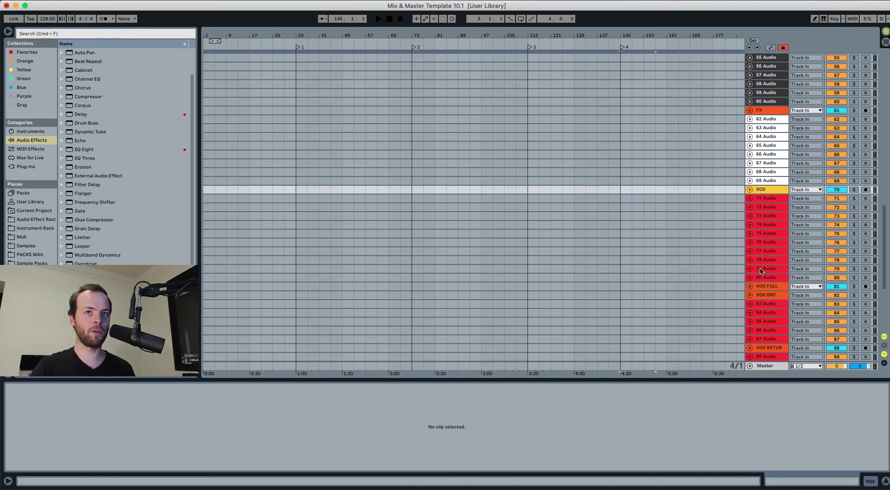
{"action": "left_click", "coordinate": [765, 290]}
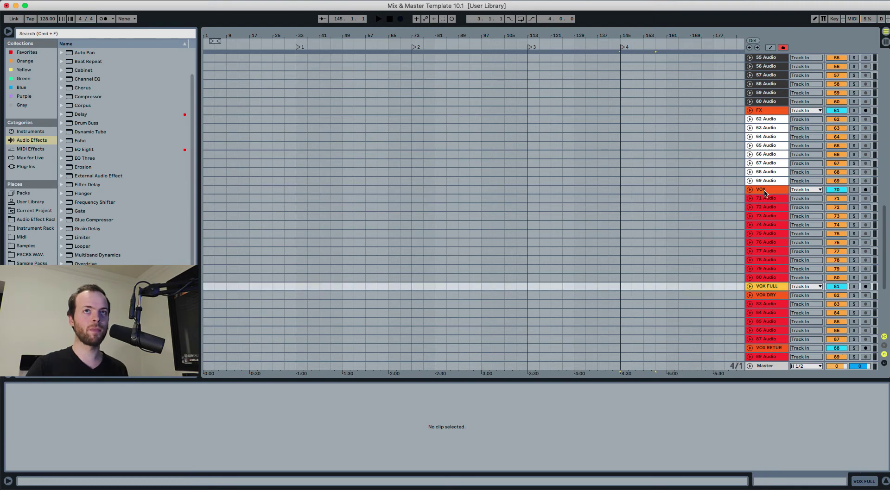
{"action": "left_click", "coordinate": [765, 191]}
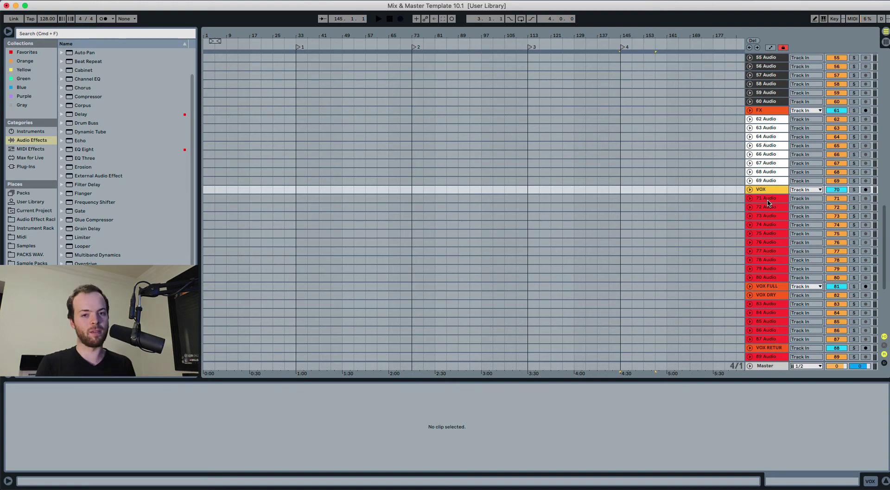
- Select VOX FULL, then select the VOX AMB, VOX FX, VOX AV, VOX RETUR and VOX DRY sub-buses together
{"action": "scroll", "coordinate": [767, 203], "scroll_direction": "down", "scroll_amount": 5}
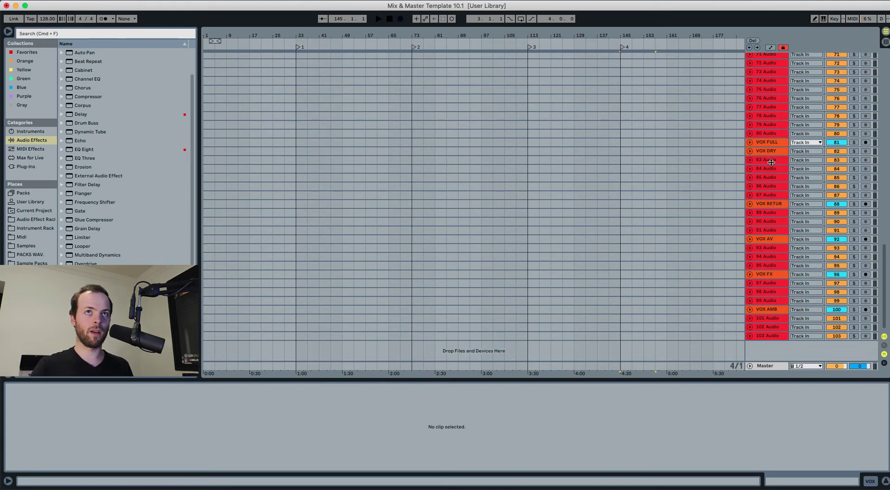
{"action": "left_click", "coordinate": [769, 144]}
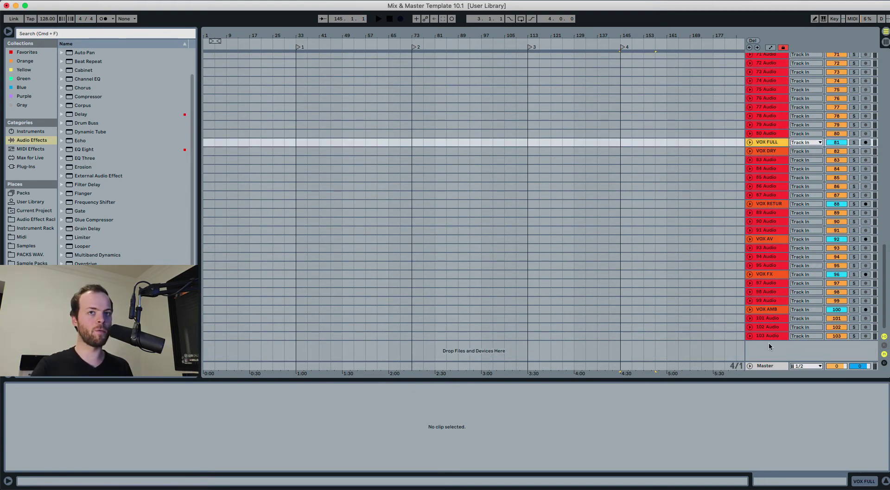
{"action": "left_click", "coordinate": [767, 311]}
{"action": "left_click", "coordinate": [767, 276], "text": "super"}
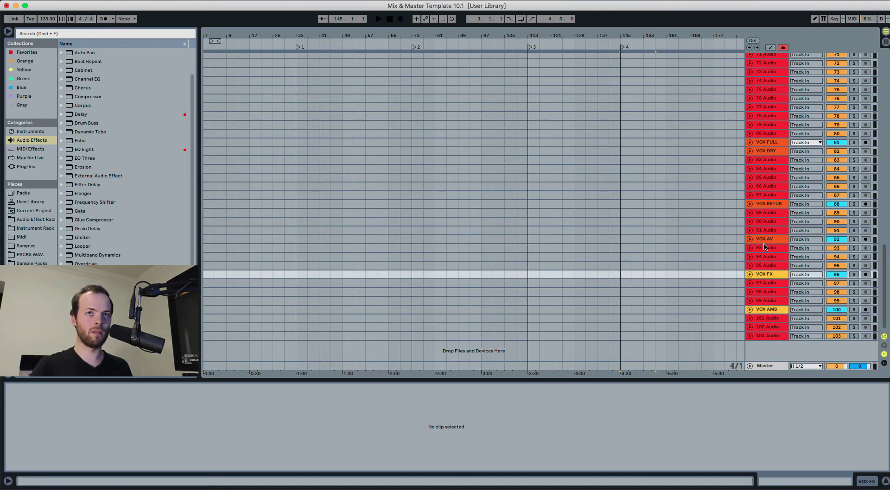
{"action": "left_click", "coordinate": [766, 241], "text": "super"}
{"action": "left_click", "coordinate": [768, 205], "text": "super"}
{"action": "left_click", "coordinate": [760, 152], "text": "super"}
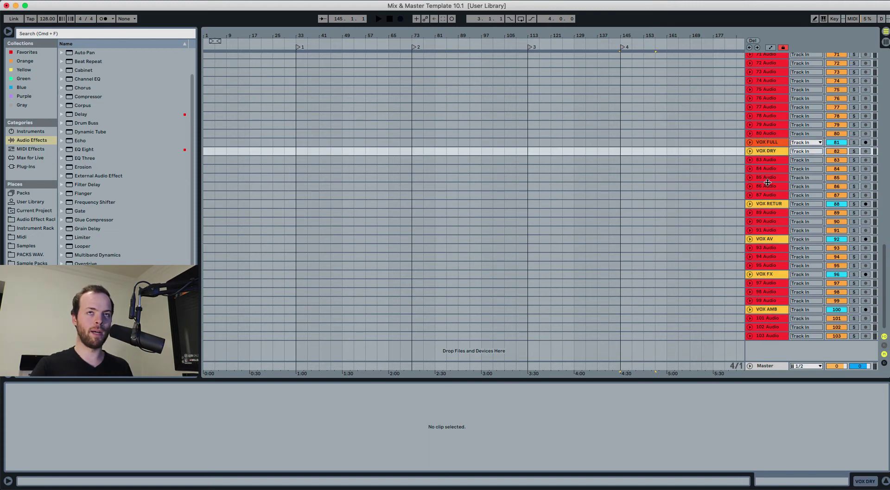
- Trace the vocal signal path by selecting the VOX FULL bus followed by the MASTER bus
{"action": "left_click", "coordinate": [763, 143], "text": "super"}
{"action": "scroll", "coordinate": [762, 142], "scroll_direction": "up", "scroll_amount": 15}
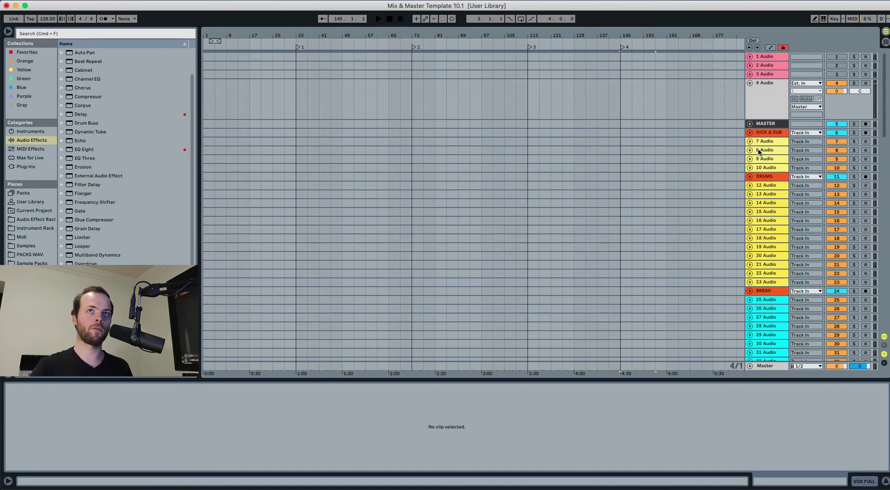
{"action": "left_click", "coordinate": [764, 126]}
- Highlight VOX DRY with tracks 83 to 87, followed by VOX RETUR with tracks 89 to 91
{"action": "scroll", "coordinate": [763, 163], "scroll_direction": "down", "scroll_amount": 15}
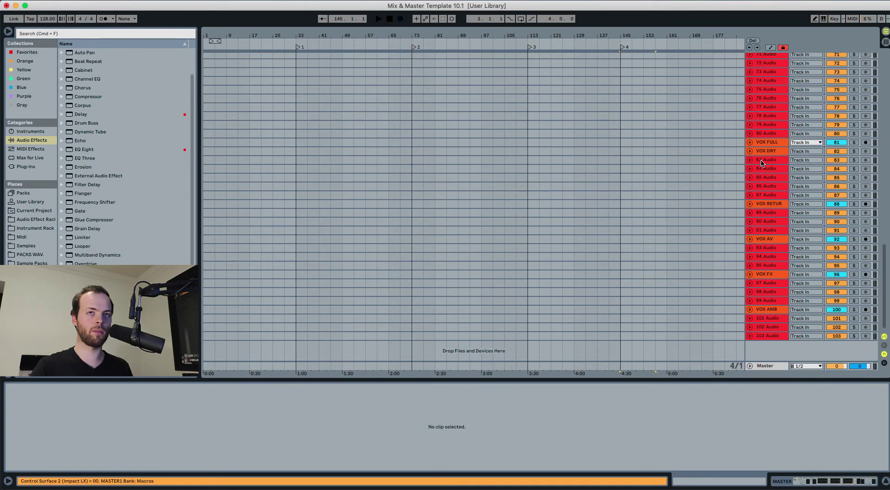
{"action": "left_click", "coordinate": [764, 152]}
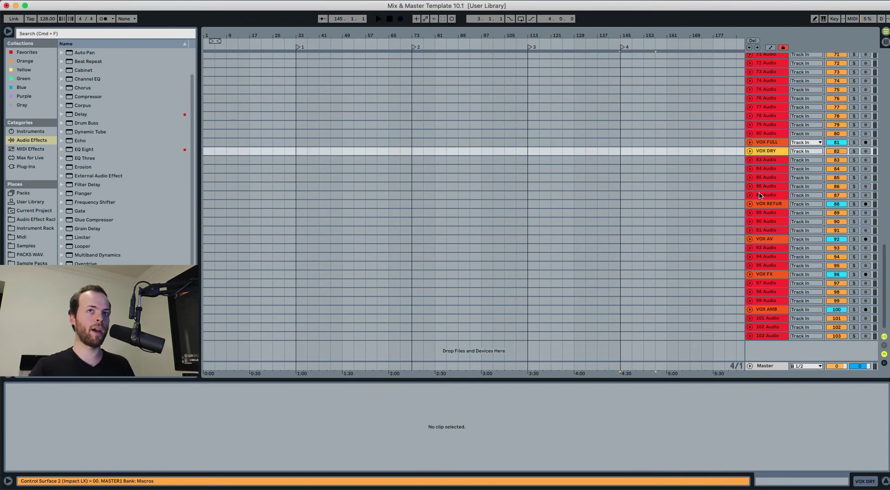
{"action": "left_click", "coordinate": [764, 197], "text": "shift"}
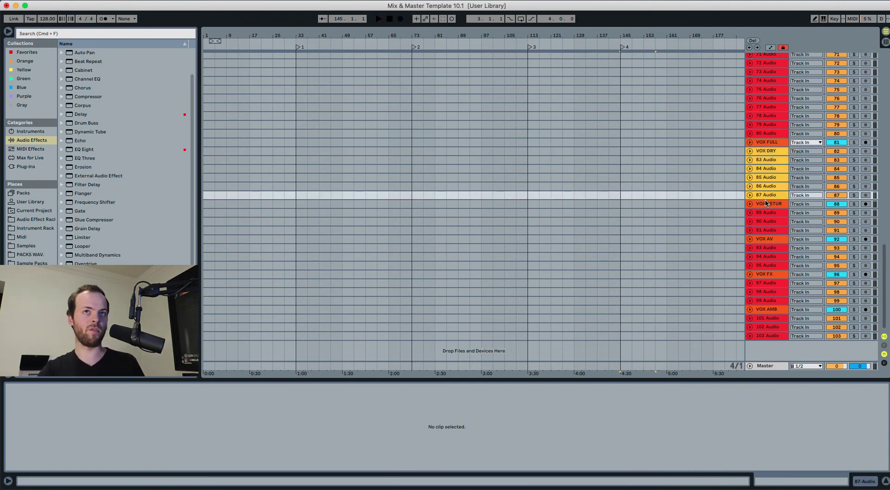
{"action": "left_click", "coordinate": [766, 204]}
{"action": "left_click", "coordinate": [768, 230], "text": "shift"}
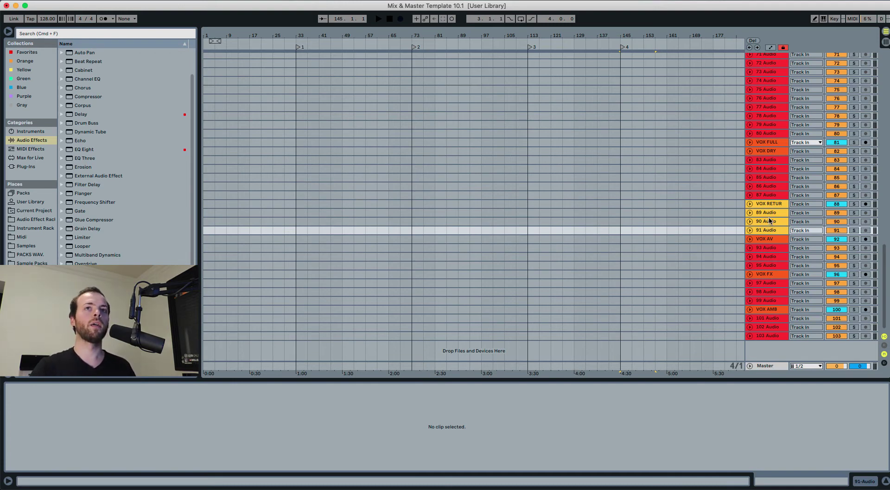
- Select the VOX AV and VOX FX buses in turn, and highlight VOX AMB with tracks 101 to 103
{"action": "left_click", "coordinate": [765, 240]}
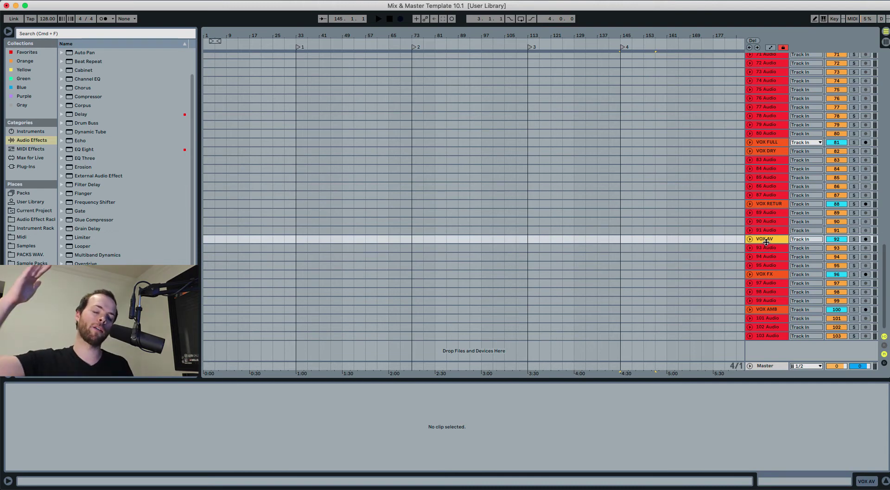
{"action": "left_click", "coordinate": [761, 274]}
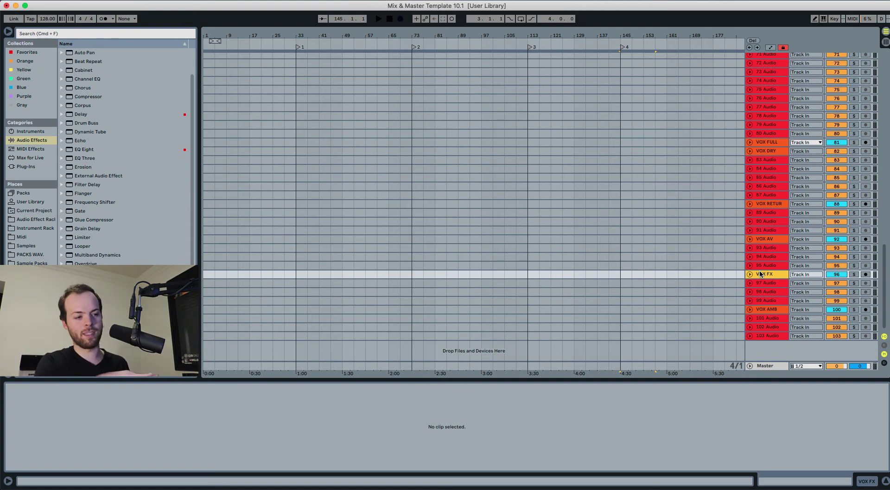
{"action": "left_click", "coordinate": [767, 309]}
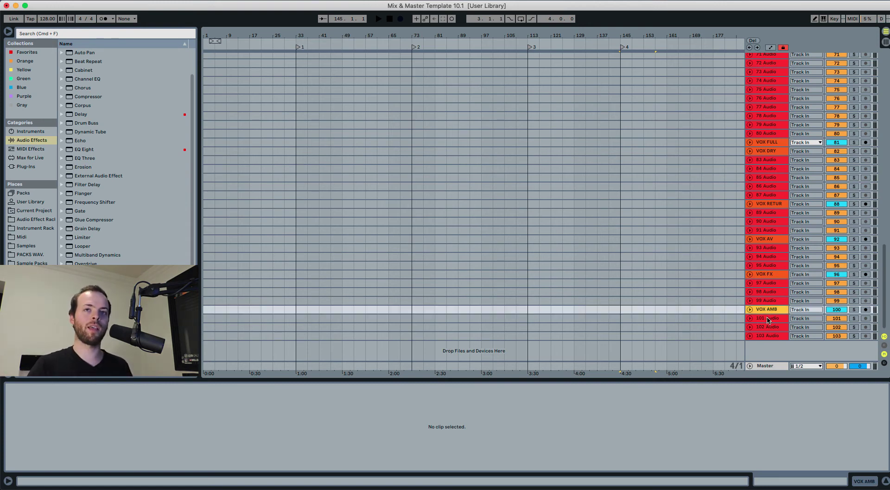
{"action": "left_click", "coordinate": [768, 336], "text": "shift"}
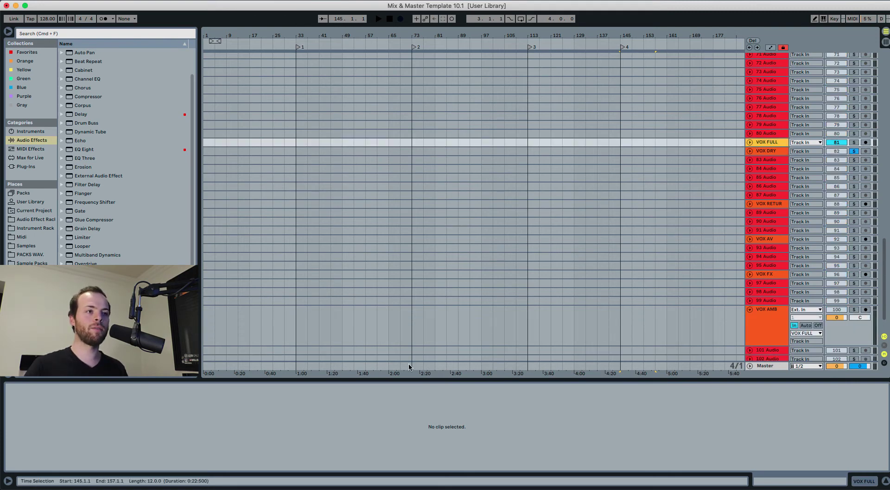
- In the Project DS set, select the kick stem track and highlight the tracks from VOX DRY to track 66
{"action": "mouse_move", "coordinate": [2, 420]}
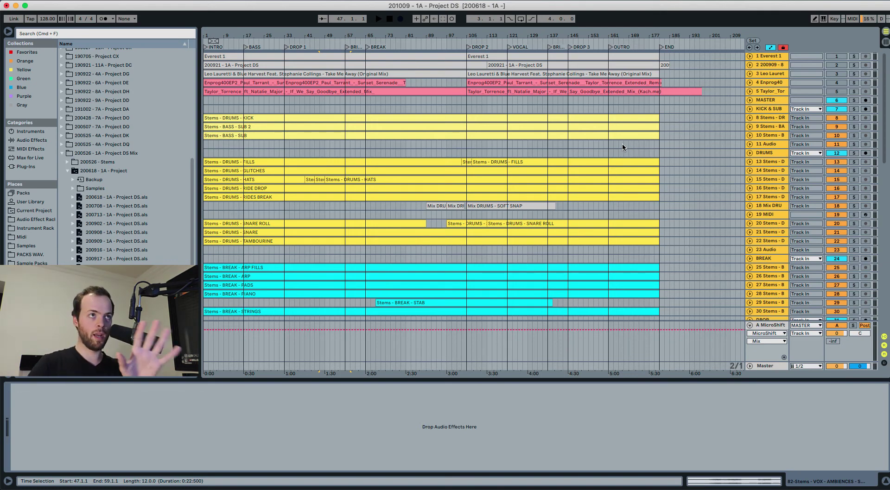
{"action": "left_click", "coordinate": [757, 118]}
{"action": "scroll", "coordinate": [494, 175], "scroll_direction": "down", "scroll_amount": 15}
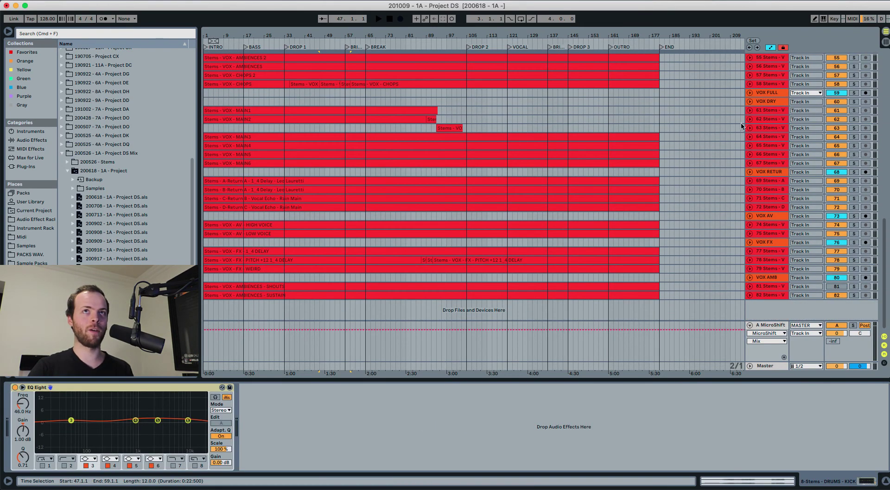
{"action": "left_click", "coordinate": [765, 102]}
{"action": "left_click", "coordinate": [765, 154], "text": "shift"}
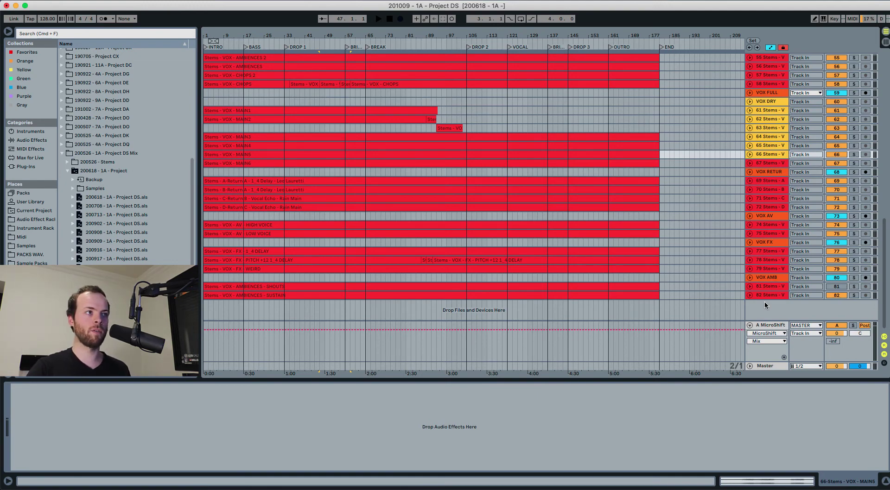
- Examine the effect chains on the VOX FULL bus and on vocal FX track 78, returning to VOX FULL
{"action": "scroll", "coordinate": [765, 297], "scroll_direction": "up", "scroll_amount": 3}
{"action": "left_click", "coordinate": [766, 138]}
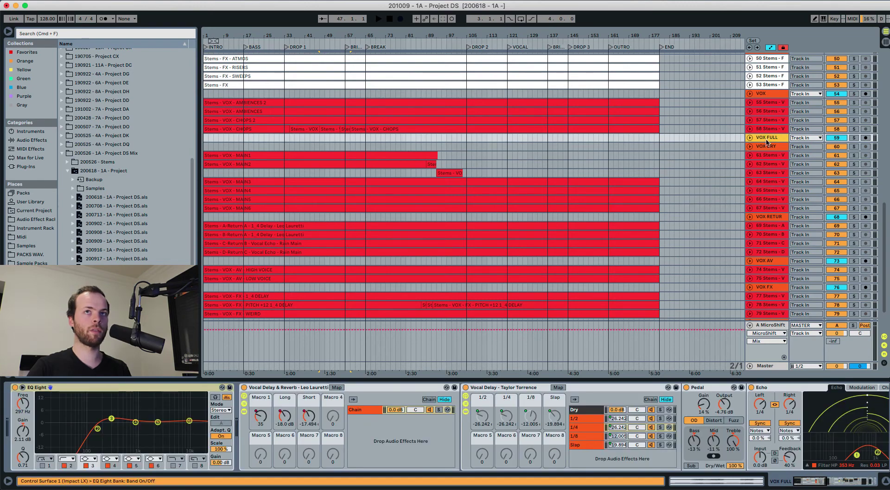
{"action": "left_click", "coordinate": [770, 306]}
{"action": "scroll", "coordinate": [772, 309], "scroll_direction": "down", "scroll_amount": 3}
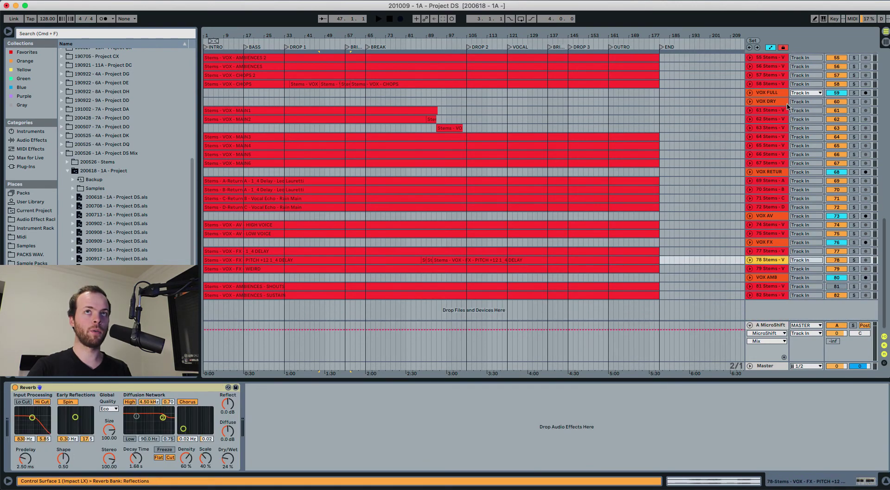
{"action": "left_click", "coordinate": [773, 96]}
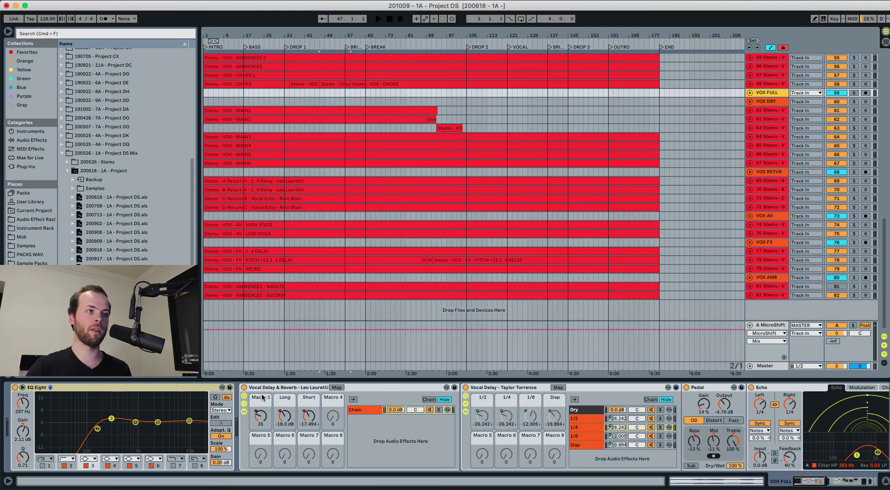
- Select the VOX bus, unfold vocal stem tracks 55 to 58 and the VOX FULL bus, and select VOX FULL
{"action": "scroll", "coordinate": [767, 210], "scroll_direction": "up", "scroll_amount": 10}
{"action": "left_click", "coordinate": [766, 206]}
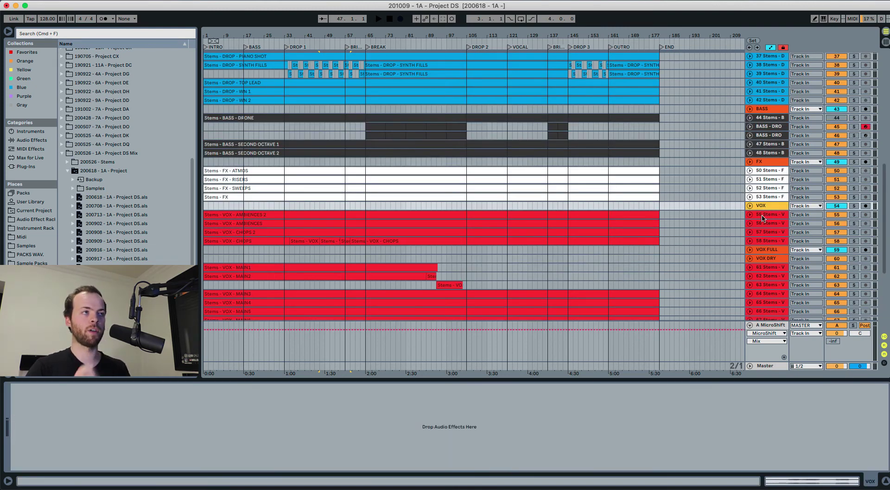
{"action": "left_click", "coordinate": [762, 218]}
{"action": "key", "text": "Right"}
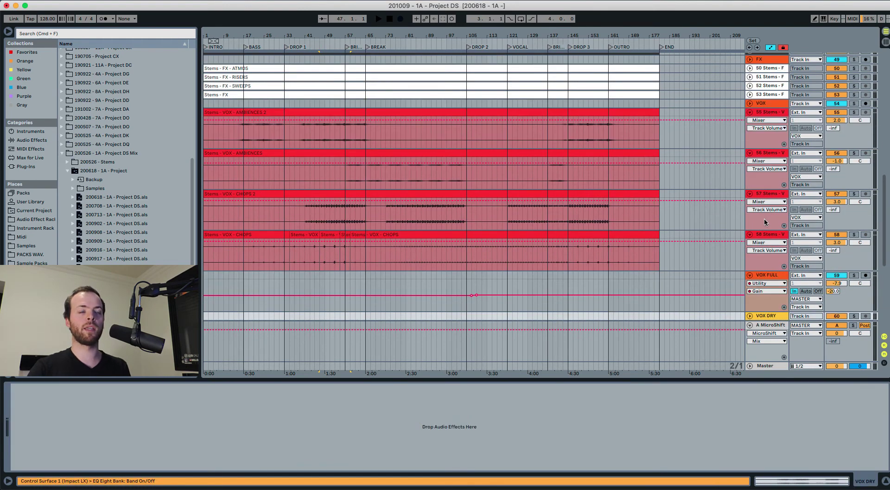
{"action": "key", "text": "Up"}
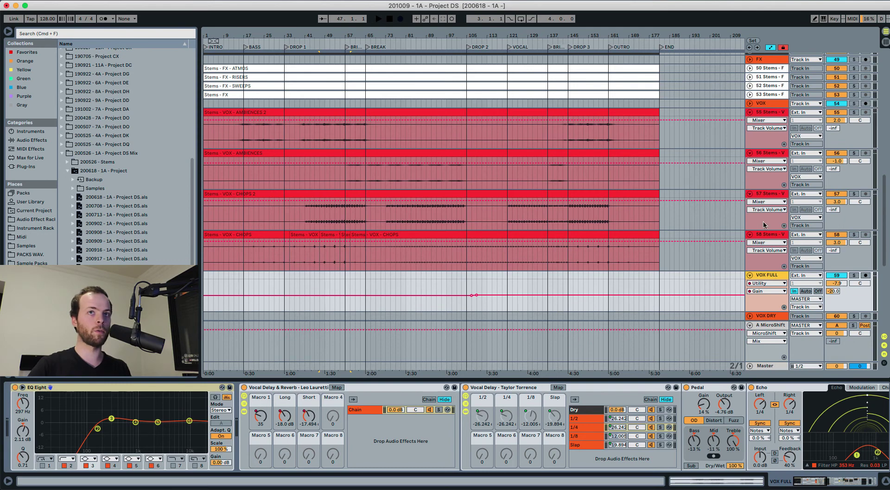
- Unfold and look over FX stem tracks 50 to 53, ending with the FX bus selected
{"action": "key", "text": "ctrl+z"}
{"action": "key", "text": "ctrl+z"}
{"action": "key", "text": "ctrl+z"}
{"action": "key", "text": "ctrl+z"}
{"action": "key", "text": "ctrl+z"}
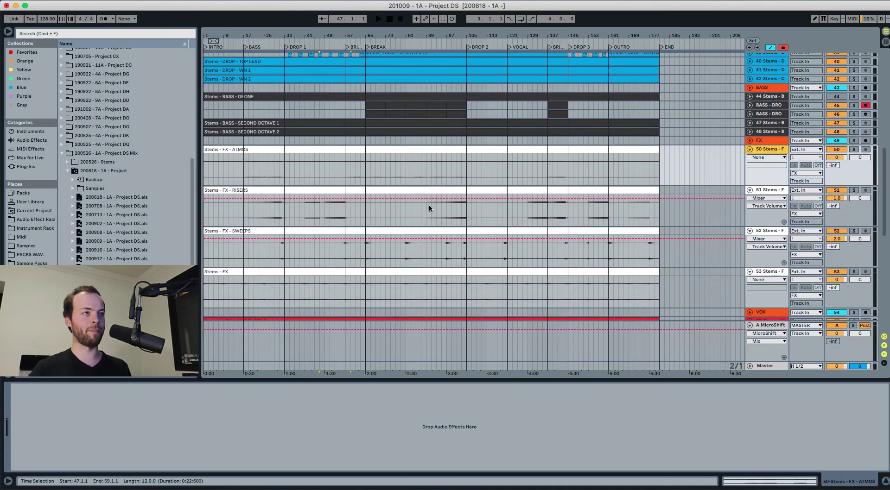
{"action": "left_click", "coordinate": [345, 291]}
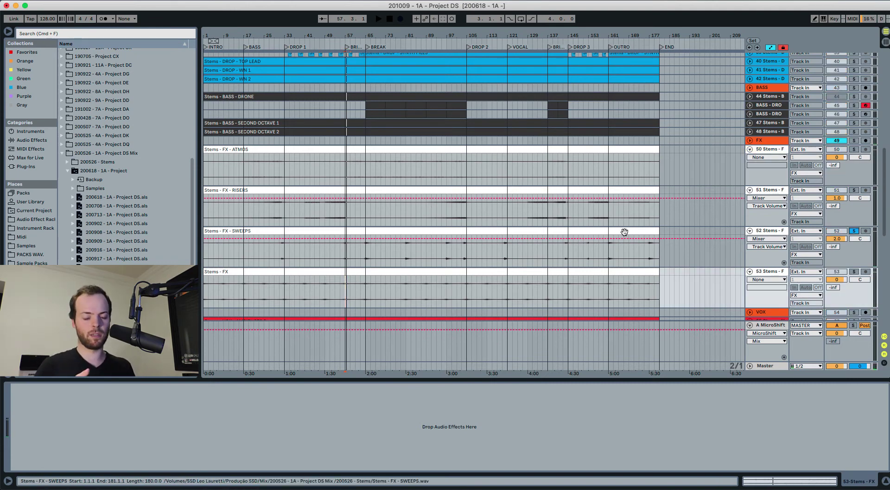
{"action": "scroll", "coordinate": [625, 233], "scroll_direction": "down", "scroll_amount": 2}
{"action": "left_click", "coordinate": [763, 116]}
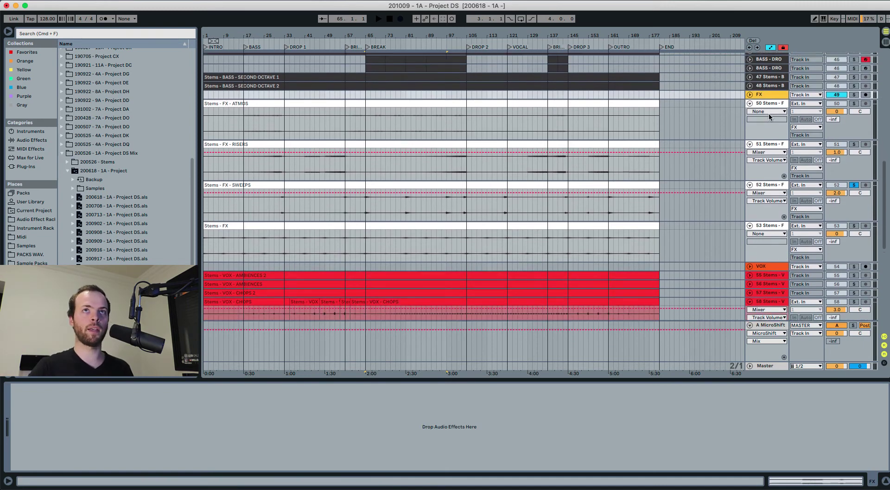
- Unfold bass tracks 44 to 48 and highlight bars 65 to 73 on the BASS DRONE MIDI track and the drone stem
{"action": "scroll", "coordinate": [769, 113], "scroll_direction": "up", "scroll_amount": 3}
{"action": "left_click", "coordinate": [768, 113]}
{"action": "left_click", "coordinate": [465, 208]}
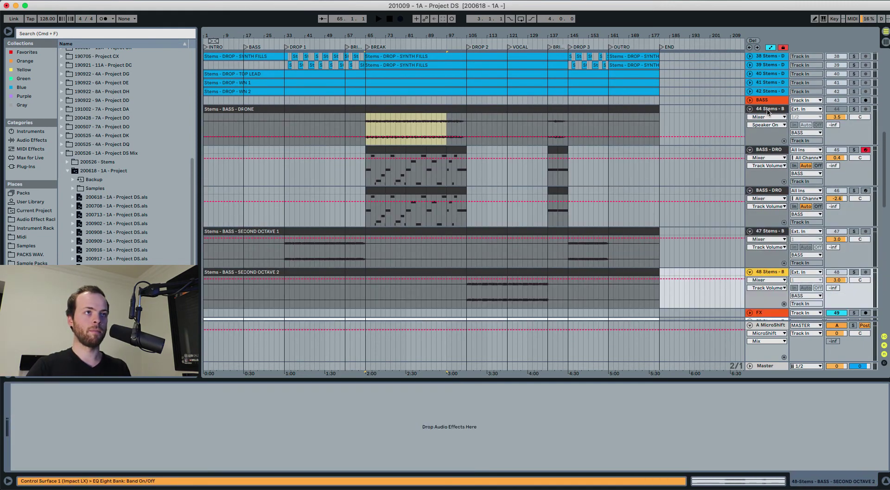
{"action": "left_click", "coordinate": [414, 213]}
{"action": "left_click_drag", "start_coordinate": [386, 167], "coordinate": [366, 167]}
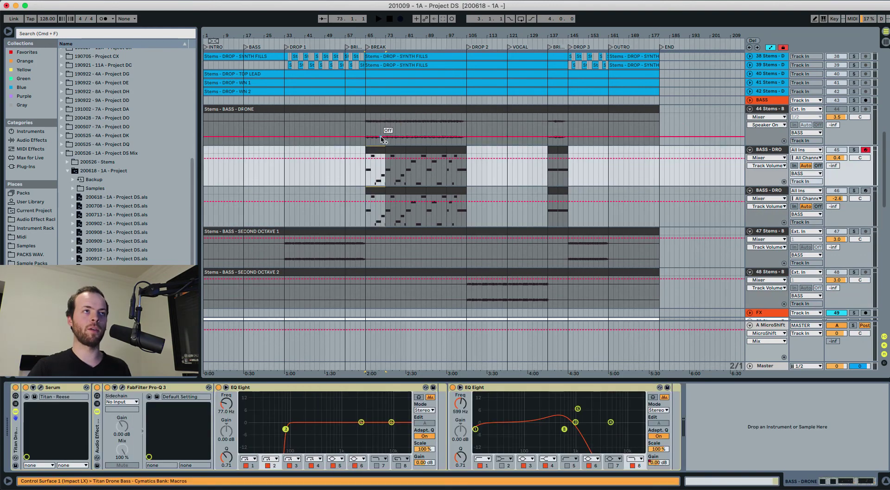
{"action": "left_click_drag", "start_coordinate": [366, 128], "coordinate": [387, 129]}
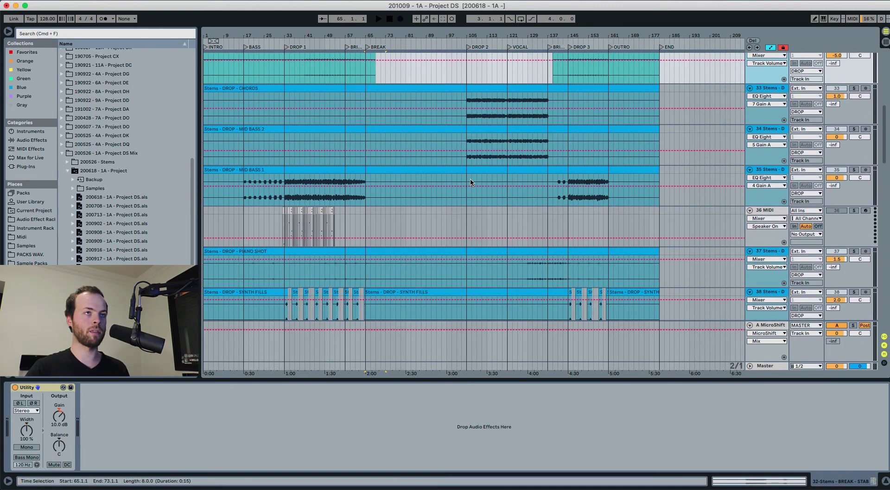
- Highlight the drop sections on the DROP - MID BASS 1 stem, unfold the BREAK stem tracks, and highlight bars 33 to 65 on BREAK - ARP FILLS
{"action": "left_click_drag", "start_coordinate": [470, 179], "coordinate": [554, 179]}
{"action": "left_click_drag", "start_coordinate": [360, 179], "coordinate": [284, 179]}
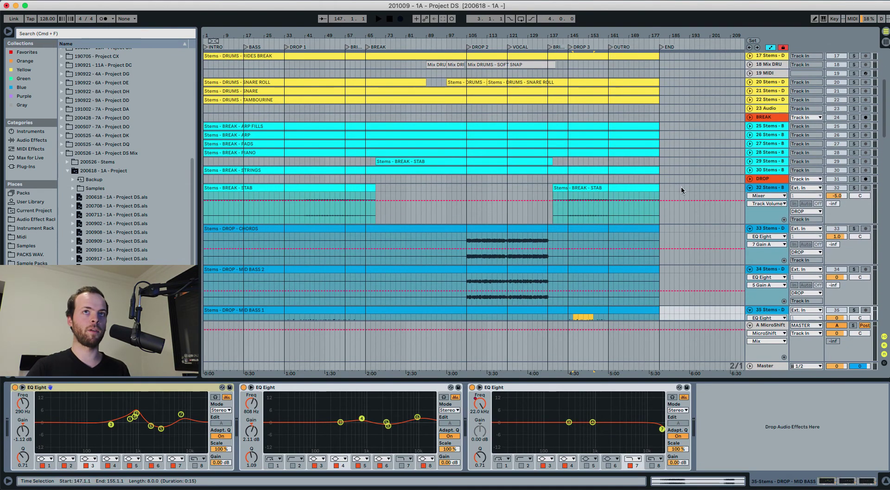
{"action": "left_click", "coordinate": [770, 171]}
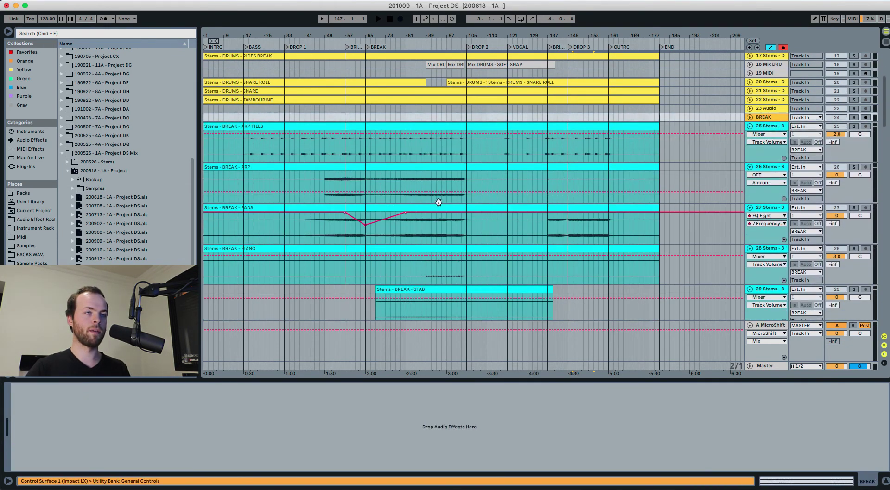
{"action": "left_click_drag", "start_coordinate": [360, 271], "coordinate": [464, 173]}
{"action": "left_click_drag", "start_coordinate": [364, 176], "coordinate": [284, 186]}
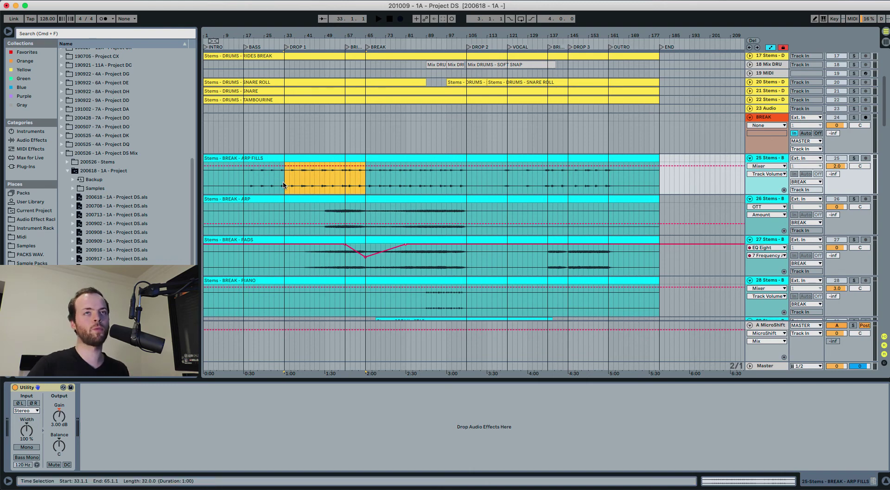
- Inspect the two BREAK - STAB clips on track 32, and extend the BREAK - STAB clip on track 29 to span bars 1 to 181
{"action": "scroll", "coordinate": [674, 165], "scroll_direction": "down", "scroll_amount": 5}
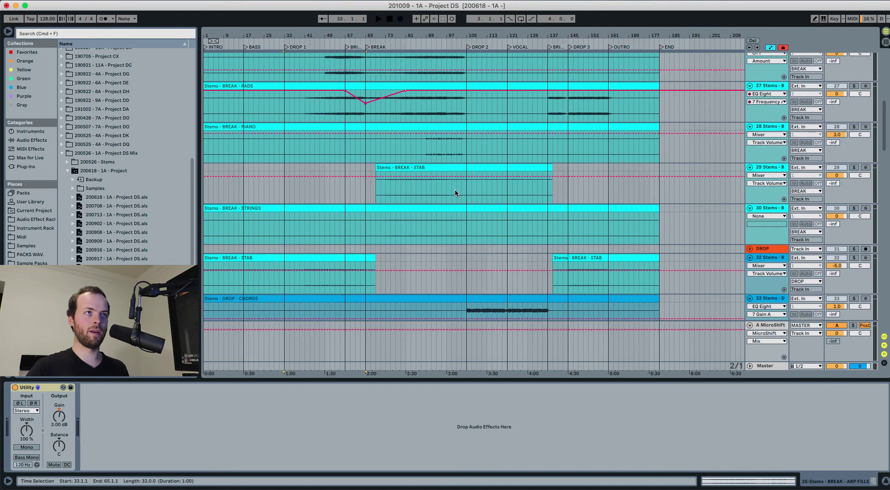
{"action": "left_click", "coordinate": [340, 263]}
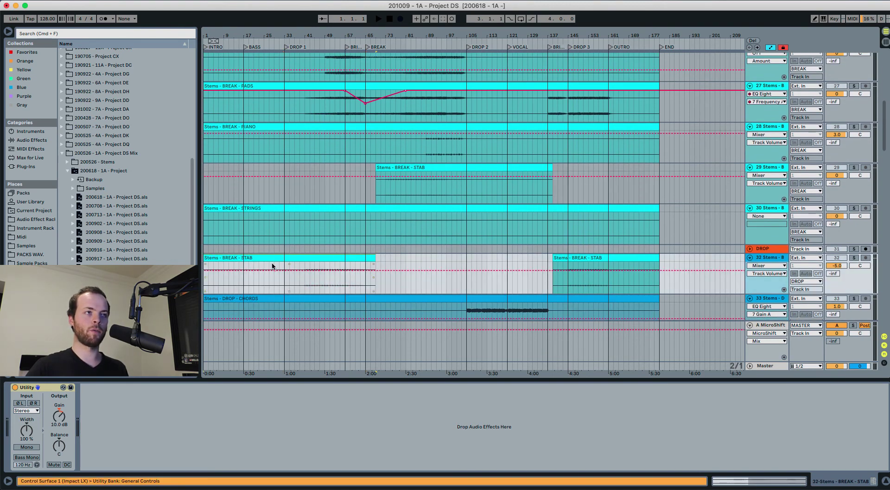
{"action": "left_click", "coordinate": [563, 259]}
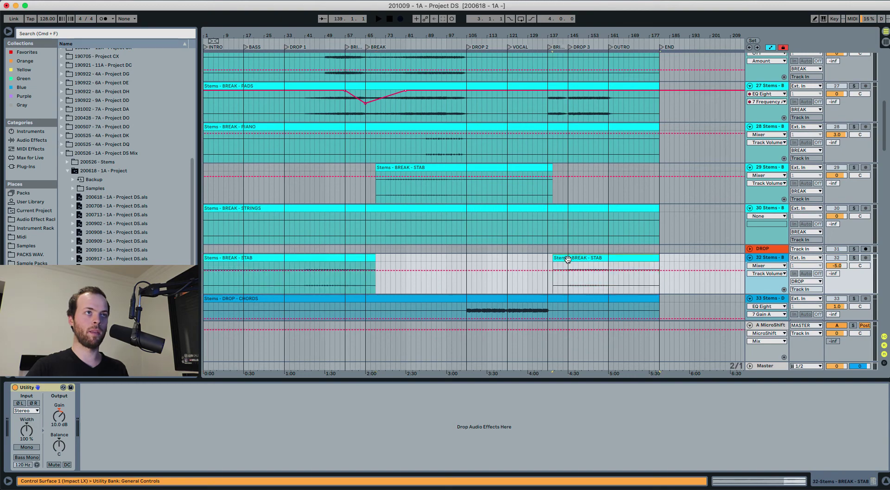
{"action": "left_click", "coordinate": [431, 168]}
{"action": "left_click_drag", "start_coordinate": [376, 170], "coordinate": [203, 172]}
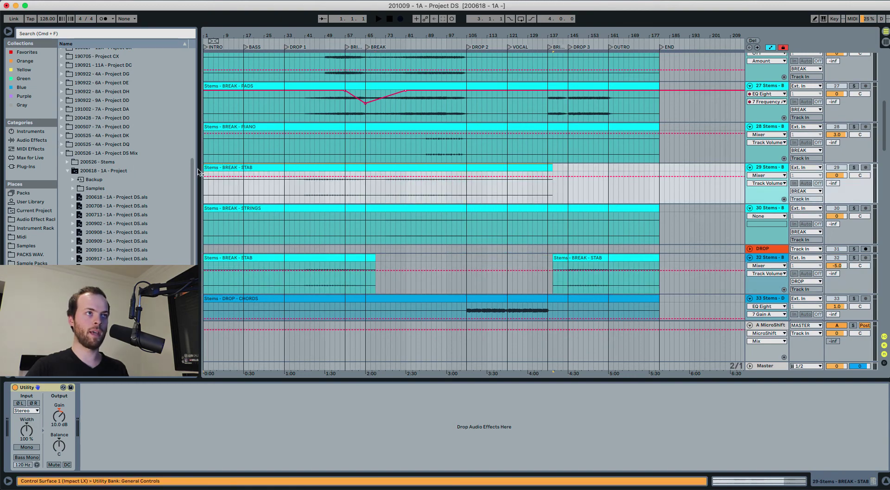
{"action": "left_click_drag", "start_coordinate": [547, 167], "coordinate": [665, 167]}
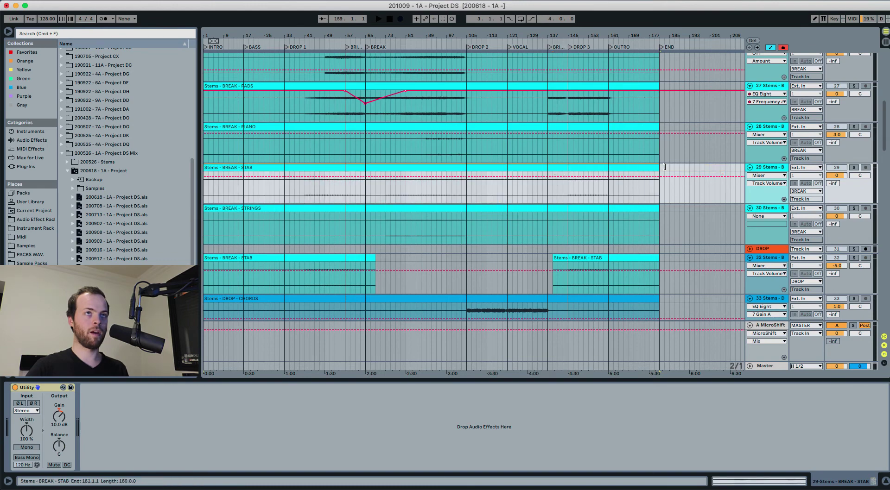
- Select the BREAK - STAB clip starting at bar 139 on track 32, and mark bars 69 to 139 on track 29
{"action": "left_click", "coordinate": [553, 258]}
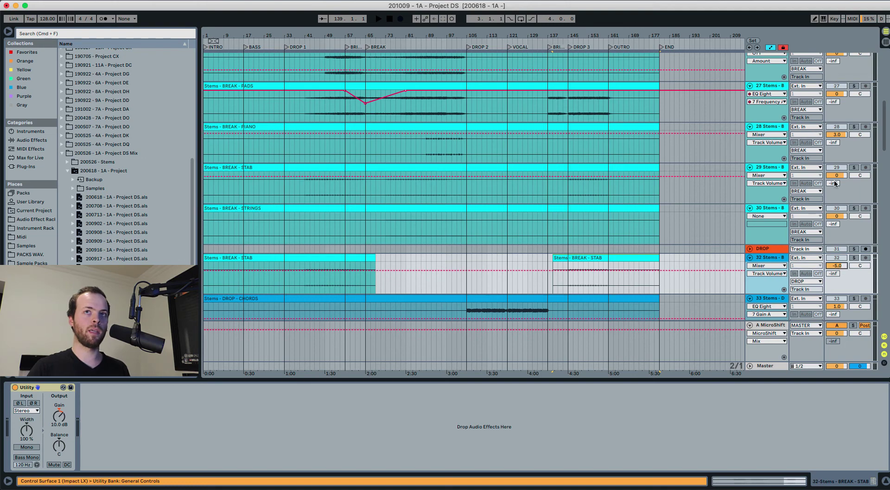
{"action": "left_click_drag", "start_coordinate": [837, 175], "coordinate": [837, 177]}
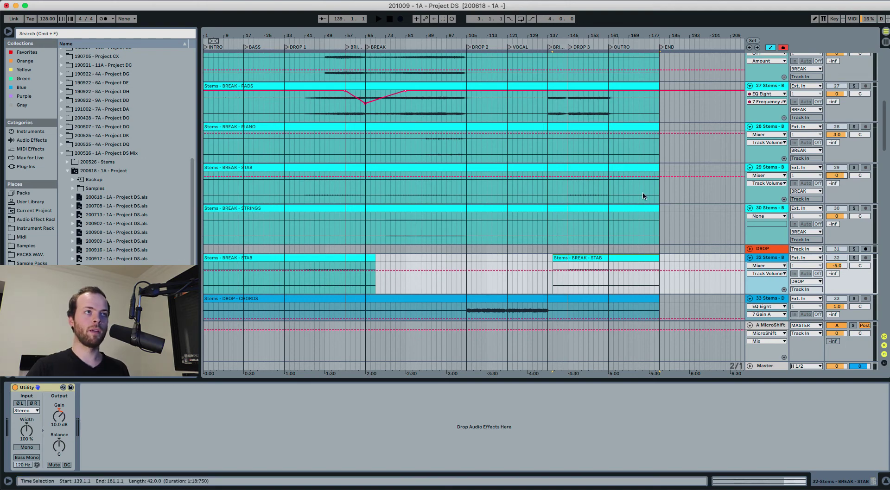
{"action": "left_click", "coordinate": [543, 193]}
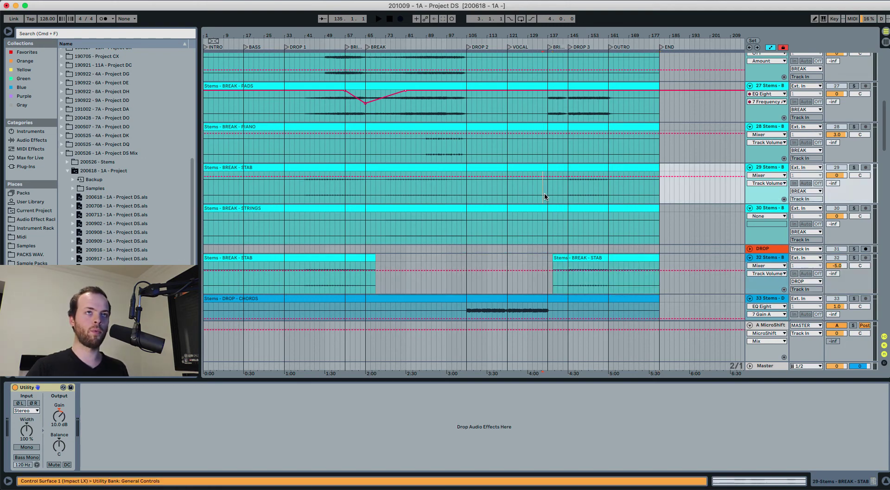
{"action": "left_click", "coordinate": [372, 199]}
- Select drum tracks 13 to 23, unfold them, and look over their stems
{"action": "scroll", "coordinate": [673, 170], "scroll_direction": "up", "scroll_amount": 10}
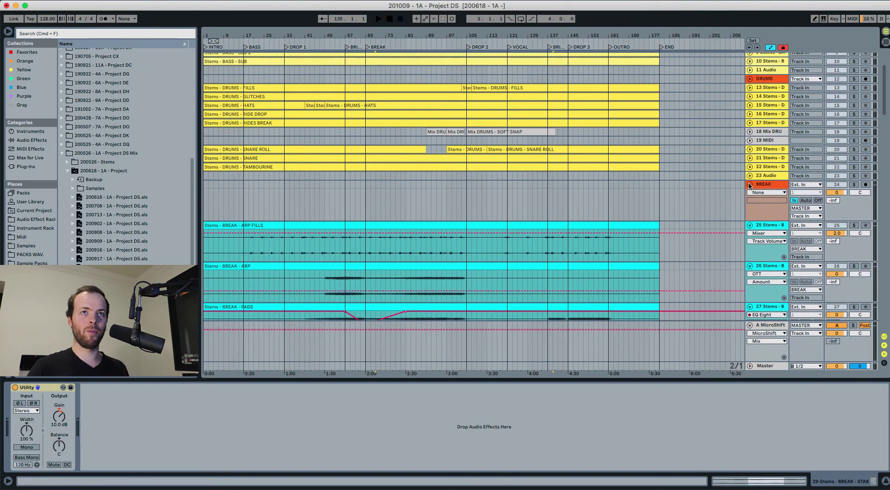
{"action": "scroll", "coordinate": [769, 171], "scroll_direction": "up", "scroll_amount": 4}
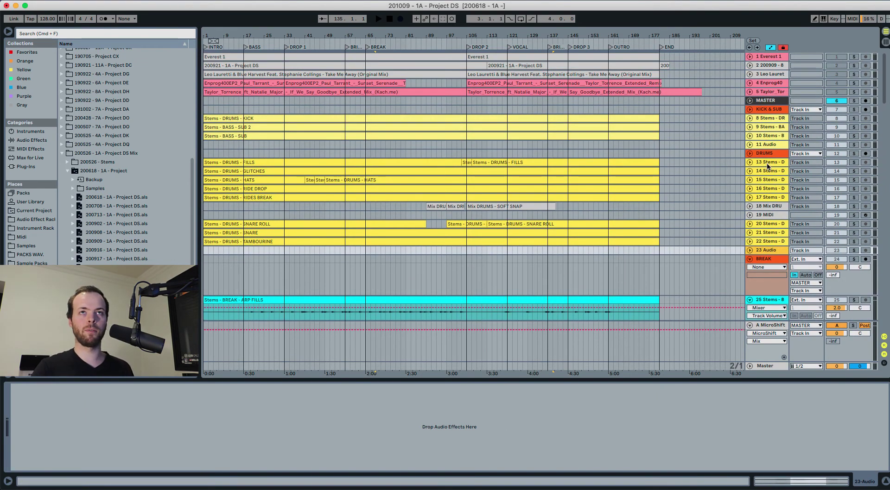
{"action": "left_click", "coordinate": [767, 162]}
{"action": "key", "text": "super+alt+u"}
{"action": "scroll", "coordinate": [512, 174], "scroll_direction": "down", "scroll_amount": 10}
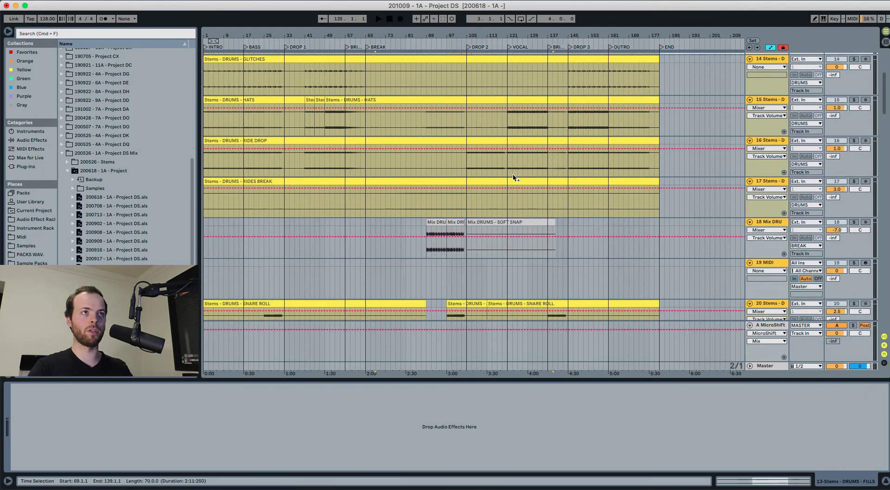
{"action": "scroll", "coordinate": [513, 173], "scroll_direction": "up", "scroll_amount": 10}
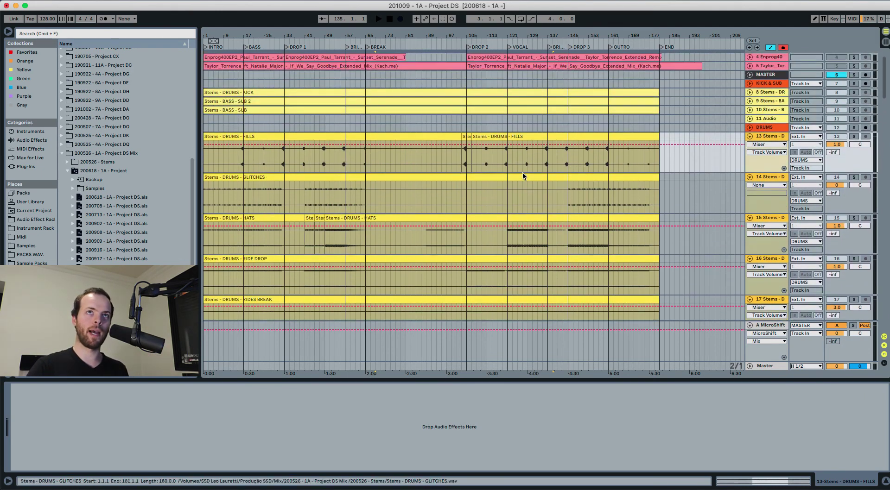
- Unfold kick and sub tracks 8 to 10 and point out the BASS - SUB, BASS - SUB 2 and DRUMS - KICK stems
{"action": "left_click", "coordinate": [758, 119]}
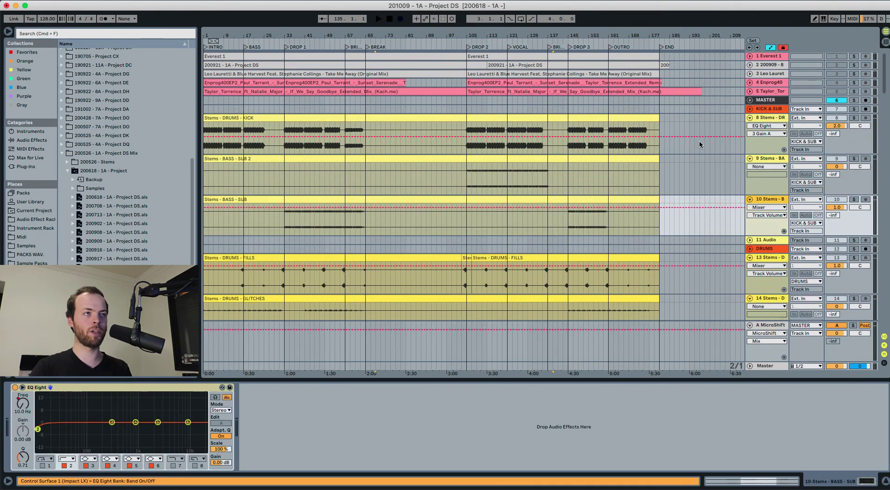
{"action": "left_click", "coordinate": [324, 227]}
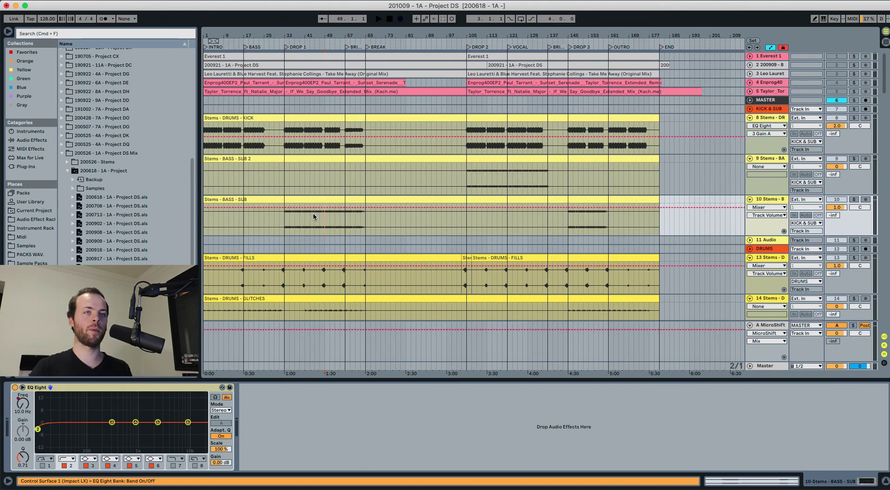
{"action": "left_click", "coordinate": [497, 180]}
{"action": "left_click", "coordinate": [482, 154]}
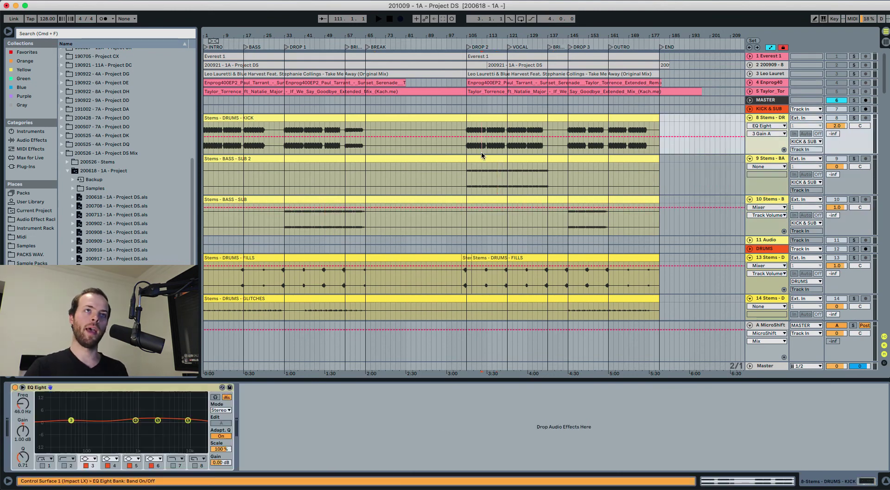
- Select the KICK & SUB bus, the MASTER bus and the Master track in turn to examine their effect chains
{"action": "left_click", "coordinate": [771, 110]}
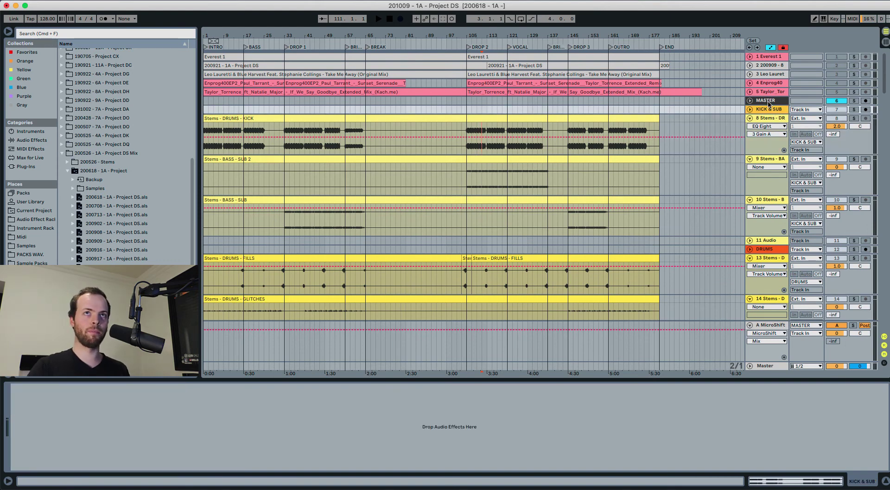
{"action": "left_click", "coordinate": [769, 101]}
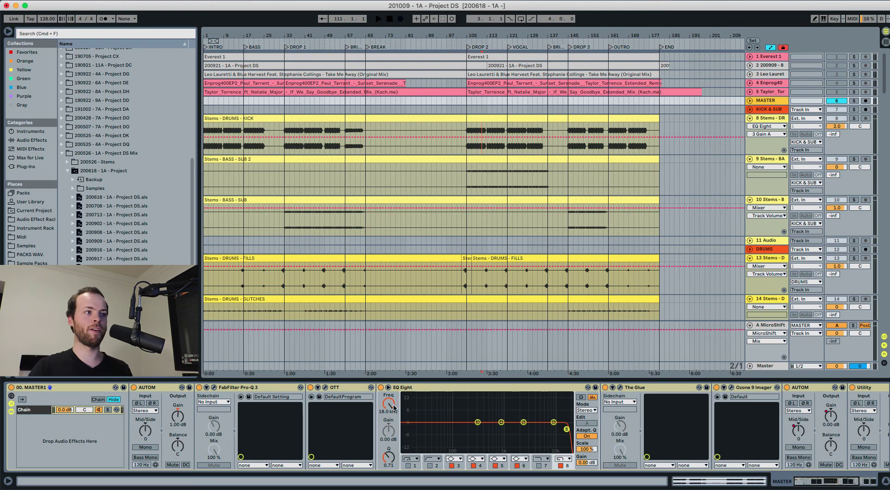
{"action": "left_click", "coordinate": [775, 369]}
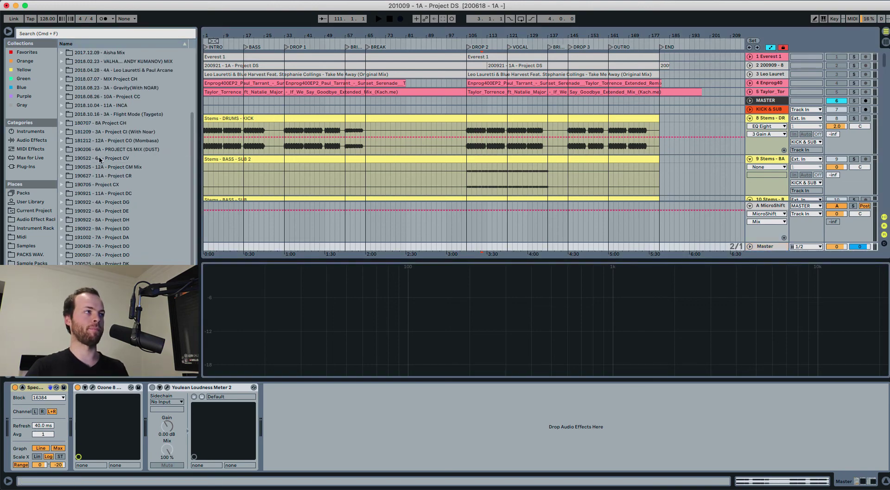
- Open the Mix & Master Template 10.1 set from the Favorites collection
{"action": "left_click", "coordinate": [27, 52]}
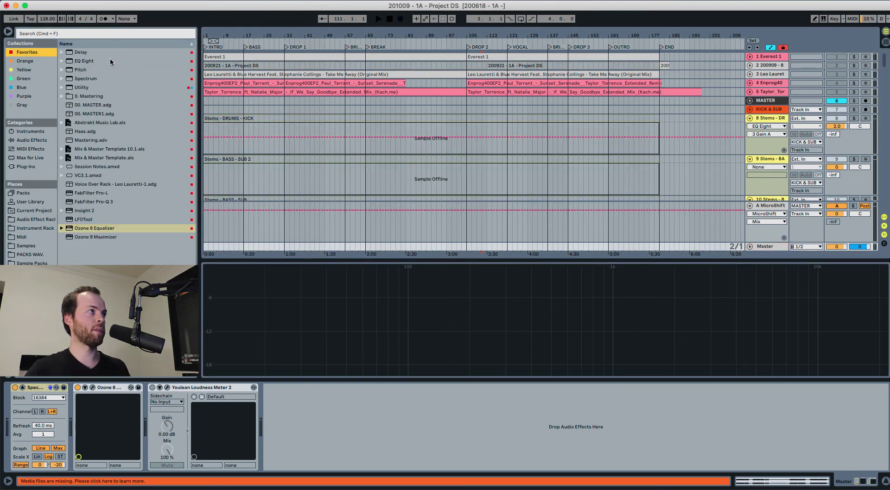
{"action": "double_click", "coordinate": [110, 149]}
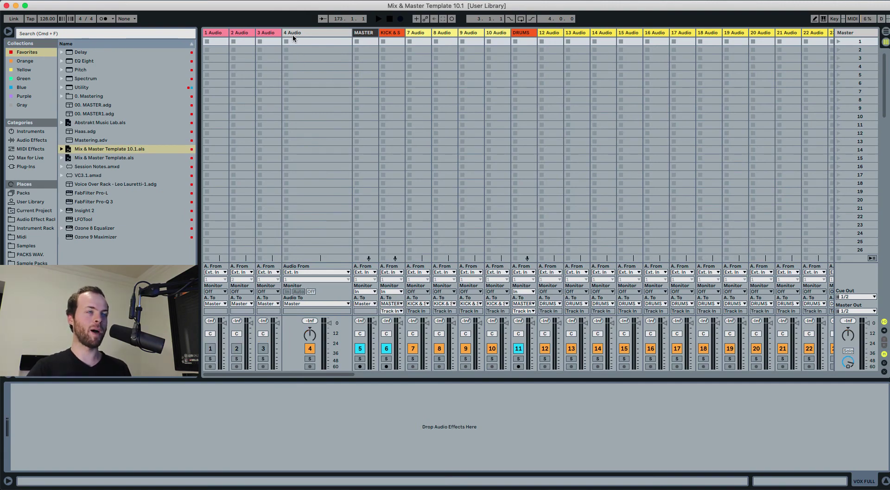
- Browse the project folders to 191002 - 7A - Project DA, expand its Stems folder, and select Stems - BASS - SECOND OCTAVE 1.wav
{"action": "left_click", "coordinate": [55, 258]}
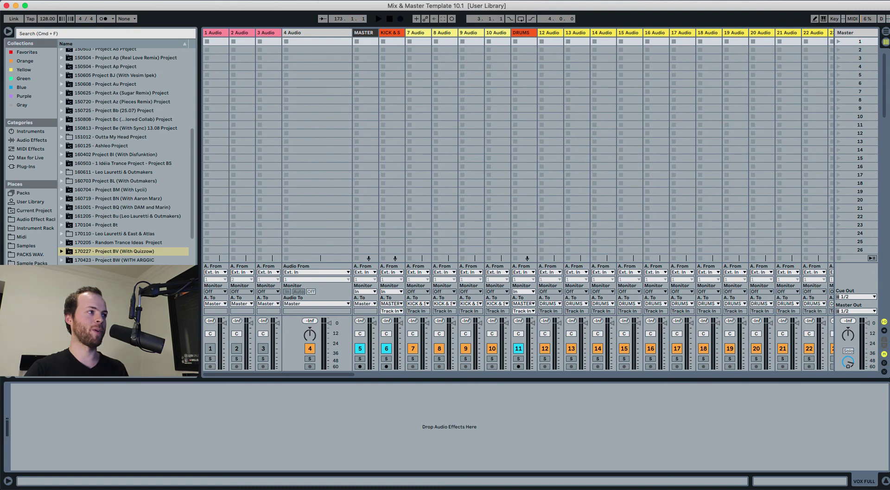
{"action": "scroll", "coordinate": [125, 153], "scroll_direction": "down", "scroll_amount": 10}
{"action": "double_click", "coordinate": [98, 237]}
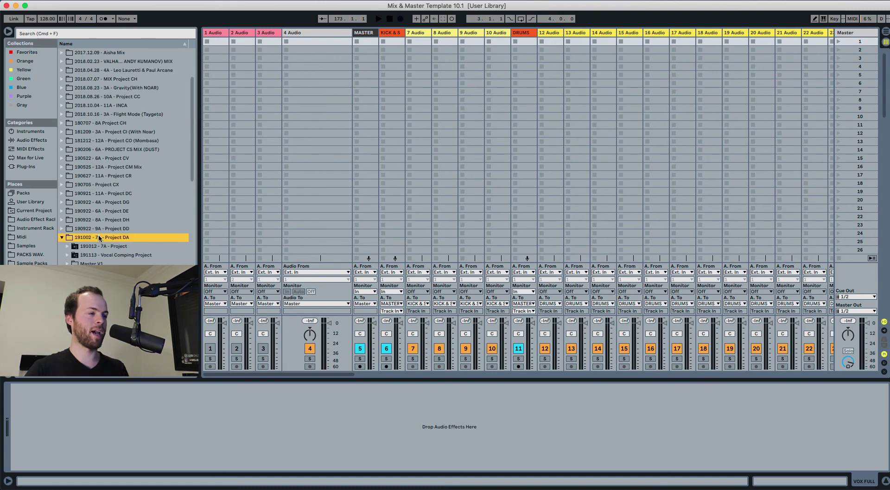
{"action": "scroll", "coordinate": [99, 227], "scroll_direction": "down", "scroll_amount": 3}
{"action": "left_click", "coordinate": [97, 226]}
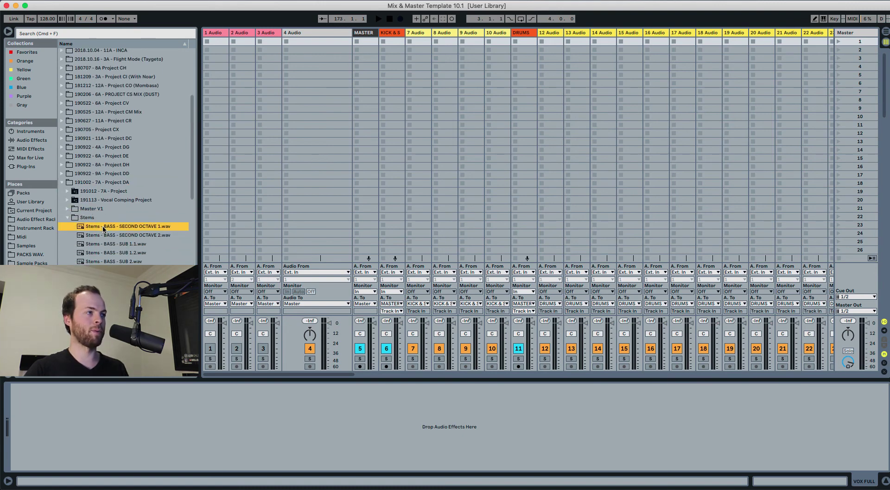
- Load all the audio stems from the 191002 - 7A - Project DA Stems folder into track 4's clip slots, starting at scene 1
{"action": "scroll", "coordinate": [112, 241], "scroll_direction": "down", "scroll_amount": 10}
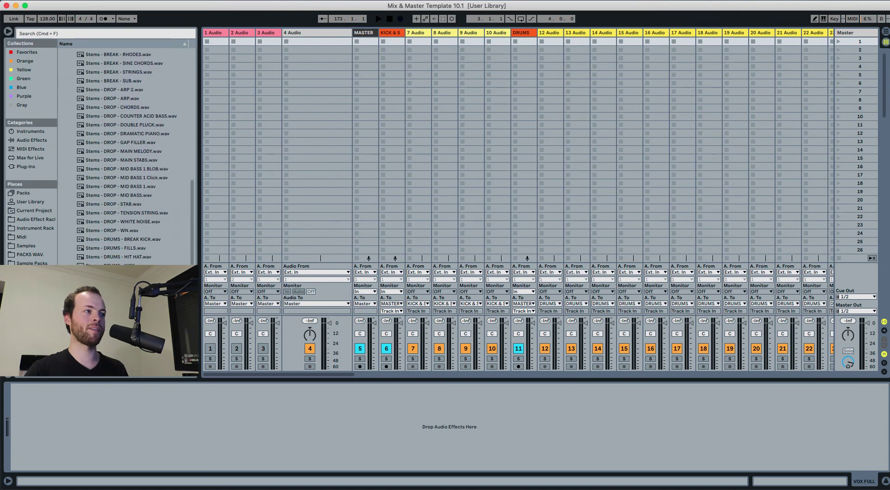
{"action": "scroll", "coordinate": [123, 158], "scroll_direction": "down", "scroll_amount": 4}
{"action": "scroll", "coordinate": [123, 157], "scroll_direction": "down", "scroll_amount": 2}
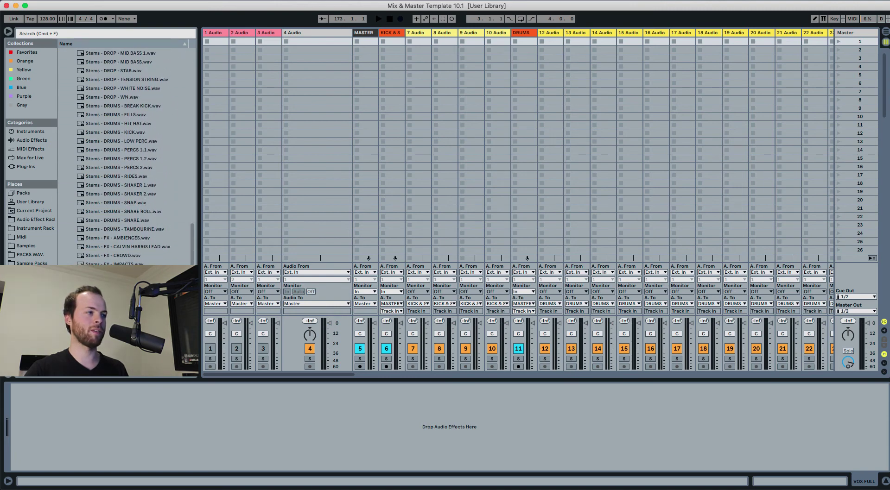
{"action": "scroll", "coordinate": [116, 260], "scroll_direction": "up", "scroll_amount": 15}
{"action": "left_click_drag", "start_coordinate": [117, 258], "coordinate": [326, 47]}
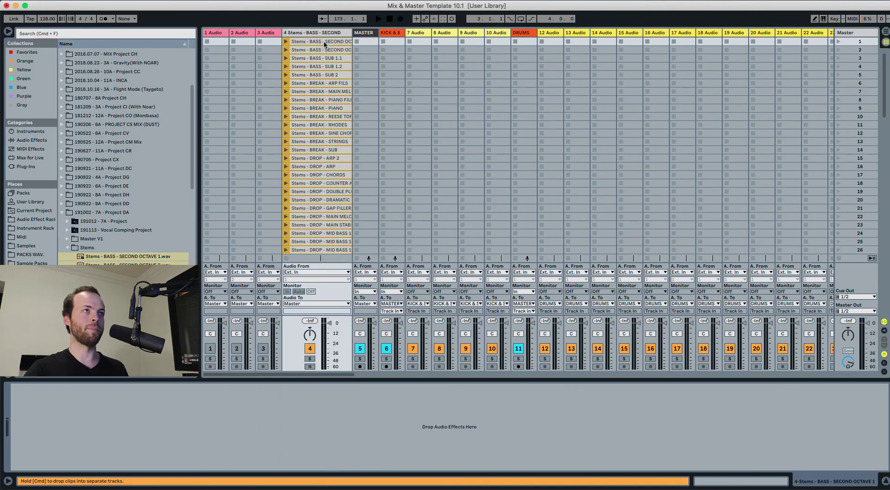
- Select the MASTER and KICK & SUB bus tracks in turn to view their device chains
{"action": "left_click", "coordinate": [320, 66], "text": "shift"}
{"action": "left_click", "coordinate": [366, 34]}
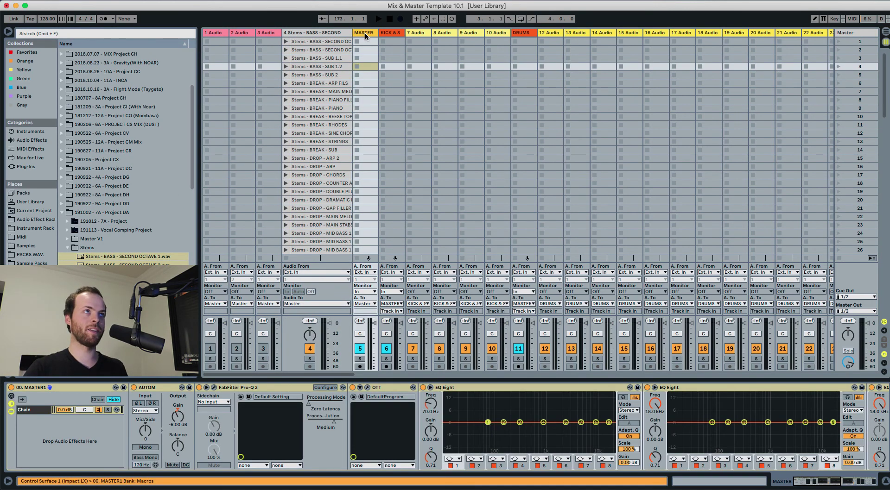
{"action": "key", "text": "super+t"}
{"action": "key", "text": "Delete"}
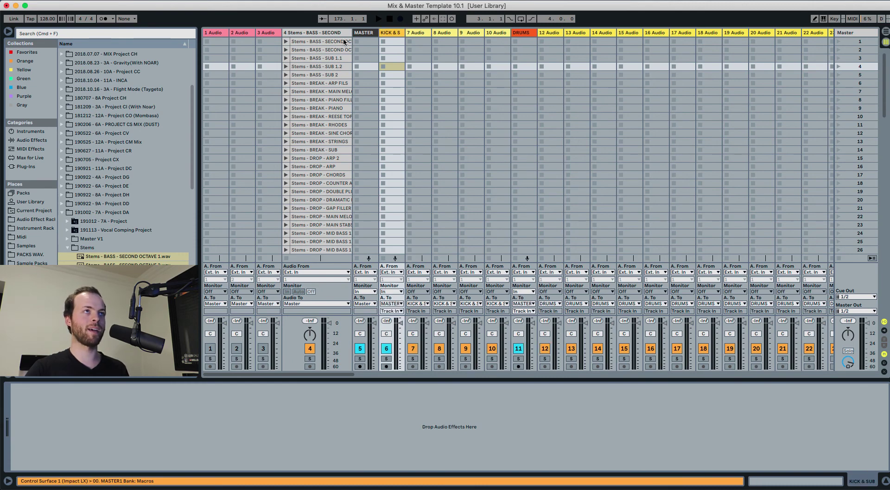
- Copy the five BASS stem clips from track 4 to track 51, the first track under the BASS bus
{"action": "key", "text": "Left"}
{"action": "key", "text": "Left"}
{"action": "key", "text": "Down"}
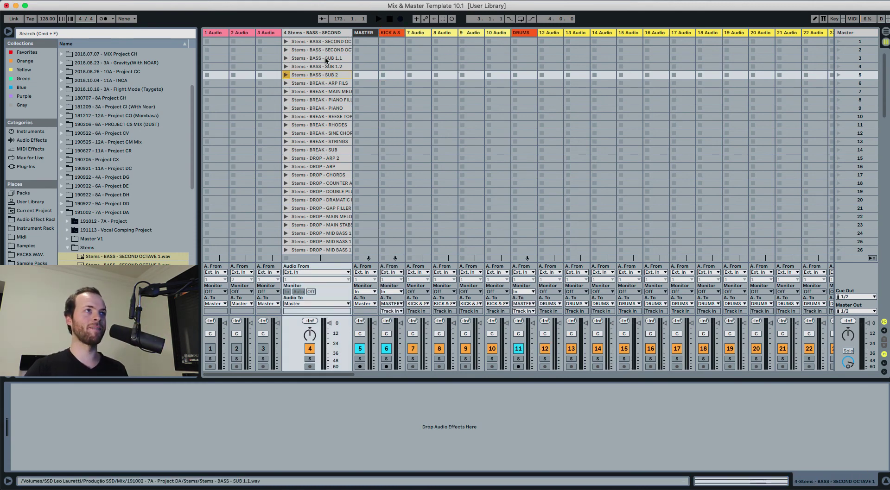
{"action": "left_click", "coordinate": [325, 41], "text": "shift"}
{"action": "scroll", "coordinate": [351, 43], "scroll_direction": "right", "scroll_amount": 15}
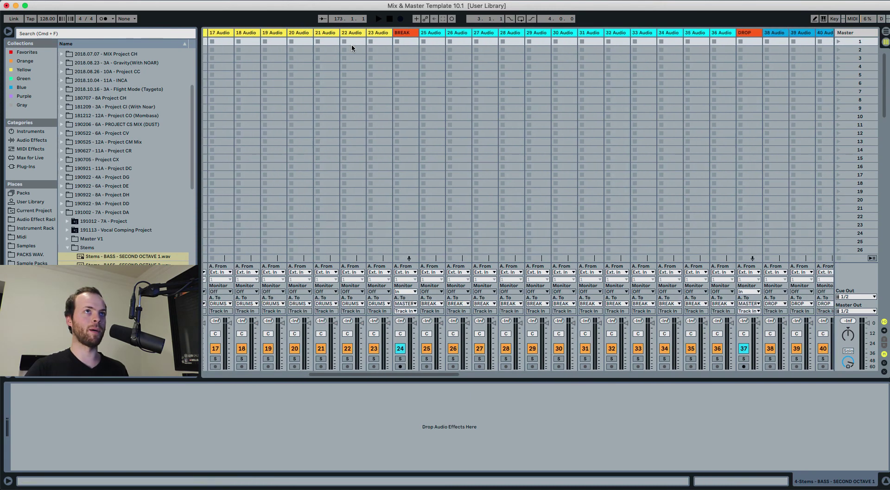
{"action": "scroll", "coordinate": [335, 41], "scroll_direction": "right", "scroll_amount": 5}
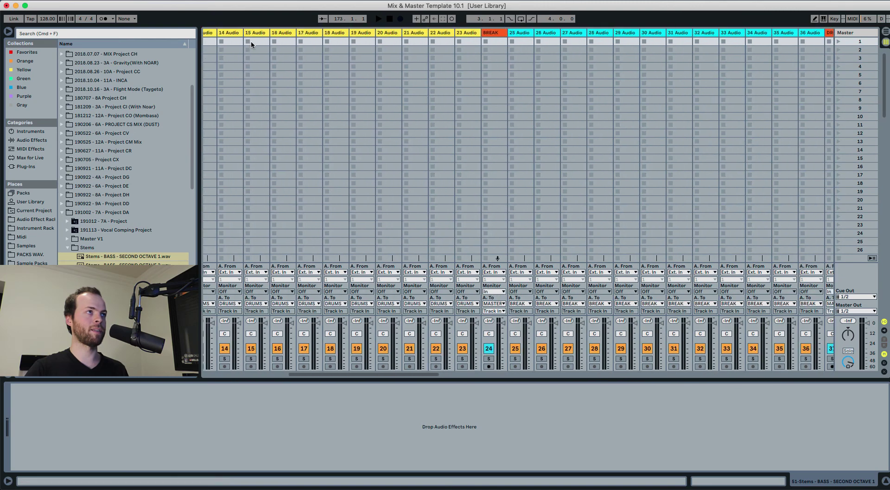
- Copy the BREAK stem clips, from ARP FILS to SUB, from track 4 to track 25 under the BREAK bus
{"action": "left_click", "coordinate": [310, 82]}
{"action": "left_click", "coordinate": [317, 149]}
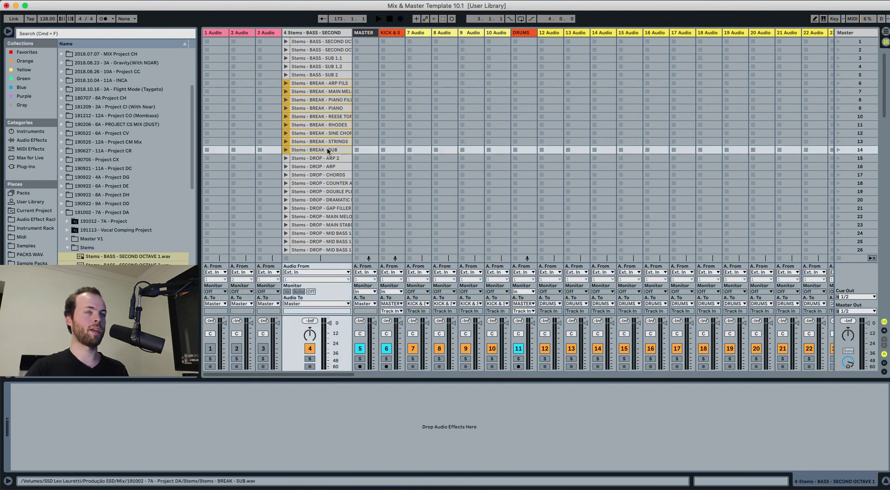
{"action": "scroll", "coordinate": [615, 93], "scroll_direction": "right", "scroll_amount": 10}
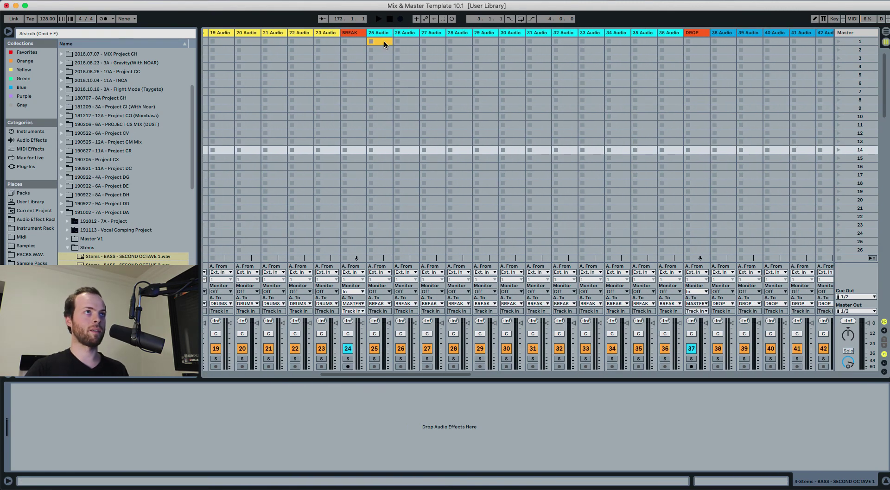
{"action": "key", "text": "ctrl+v"}
{"action": "scroll", "coordinate": [384, 54], "scroll_direction": "left", "scroll_amount": 10}
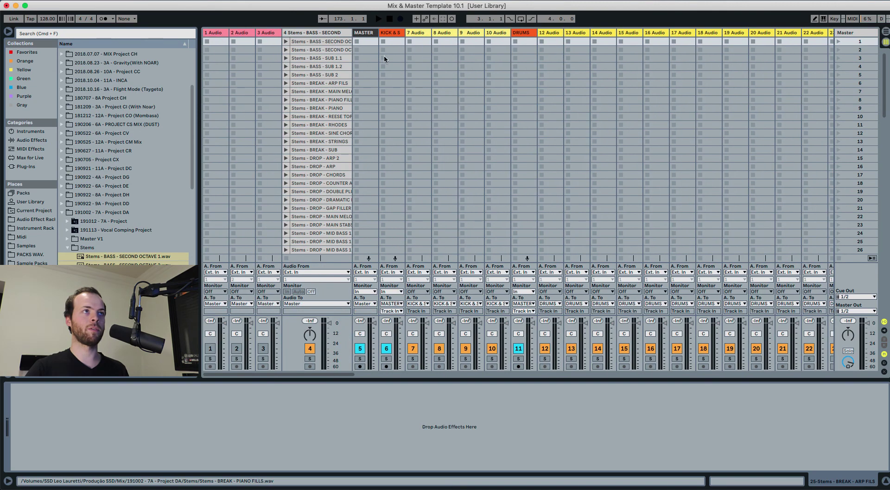
- Select the DROP - ARP 2 clip in track 4 and look across the template's bus groups
{"action": "left_click", "coordinate": [317, 159]}
{"action": "scroll", "coordinate": [455, 116], "scroll_direction": "down", "scroll_amount": 5}
{"action": "scroll", "coordinate": [598, 51], "scroll_direction": "right", "scroll_amount": 10}
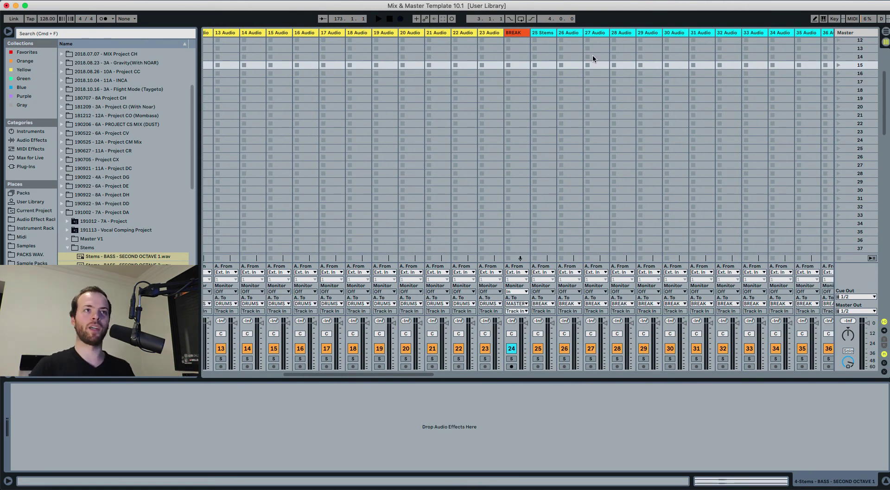
{"action": "scroll", "coordinate": [593, 55], "scroll_direction": "up", "scroll_amount": 5}
{"action": "scroll", "coordinate": [592, 55], "scroll_direction": "left", "scroll_amount": 10}
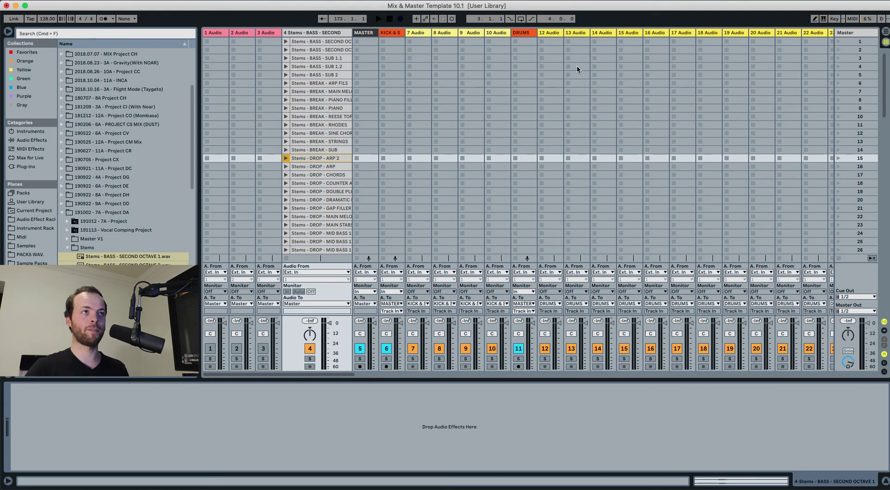
- Switch to Arrangement View and point out audio tracks 12 to 23 and the DRUMS bus
{"action": "key", "text": "Tab"}
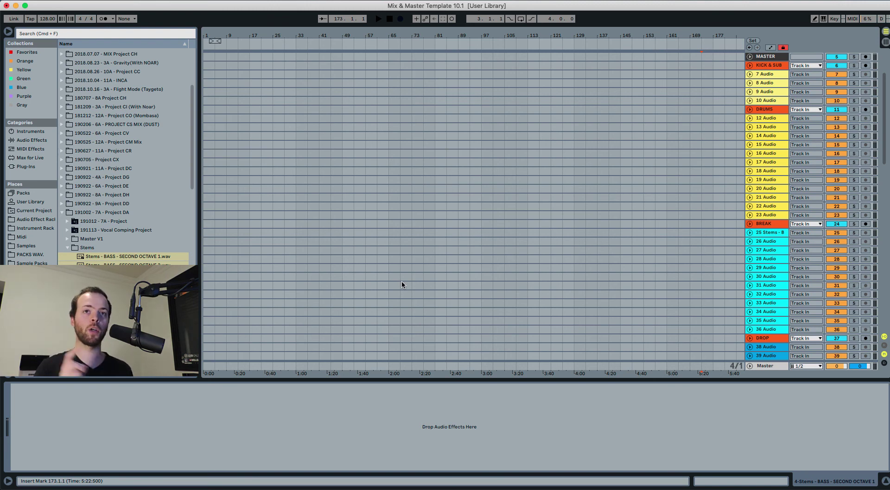
{"action": "scroll", "coordinate": [617, 199], "scroll_direction": "up", "scroll_amount": 4}
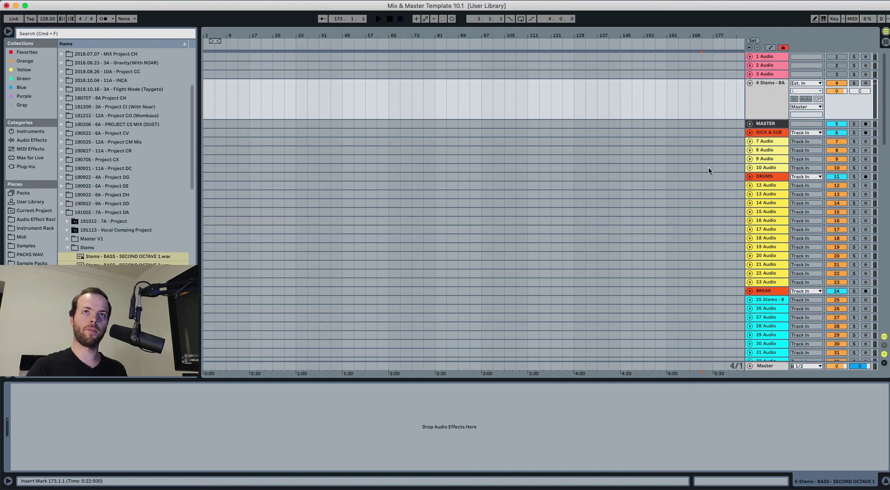
{"action": "left_click", "coordinate": [772, 186]}
{"action": "left_click", "coordinate": [766, 282], "text": "shift"}
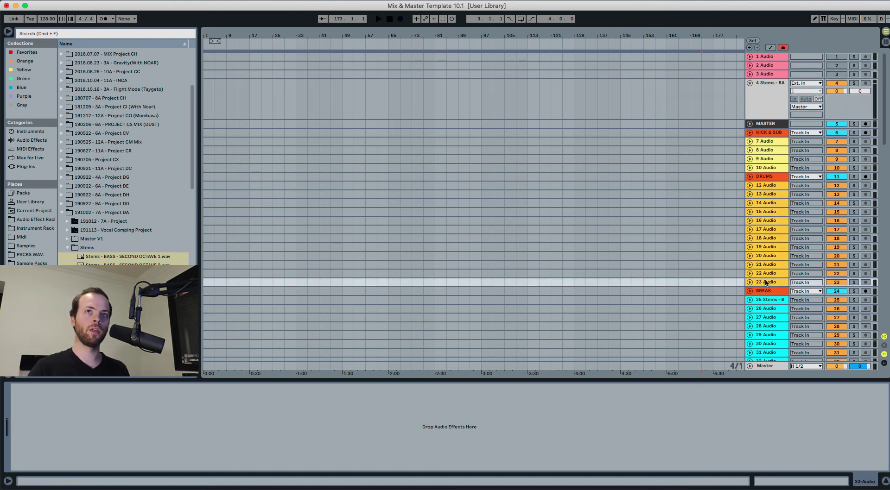
{"action": "left_click", "coordinate": [764, 177]}
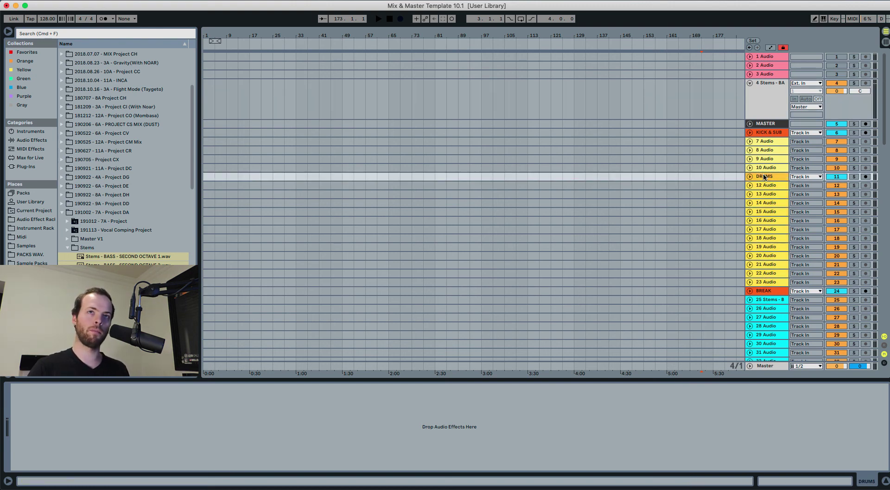
- Select the BREAK bus and examine the track layout of the DROP, BASS, FX and VOX groups
{"action": "left_click", "coordinate": [764, 291]}
{"action": "scroll", "coordinate": [760, 293], "scroll_direction": "down", "scroll_amount": 5}
{"action": "scroll", "coordinate": [759, 221], "scroll_direction": "down", "scroll_amount": 10}
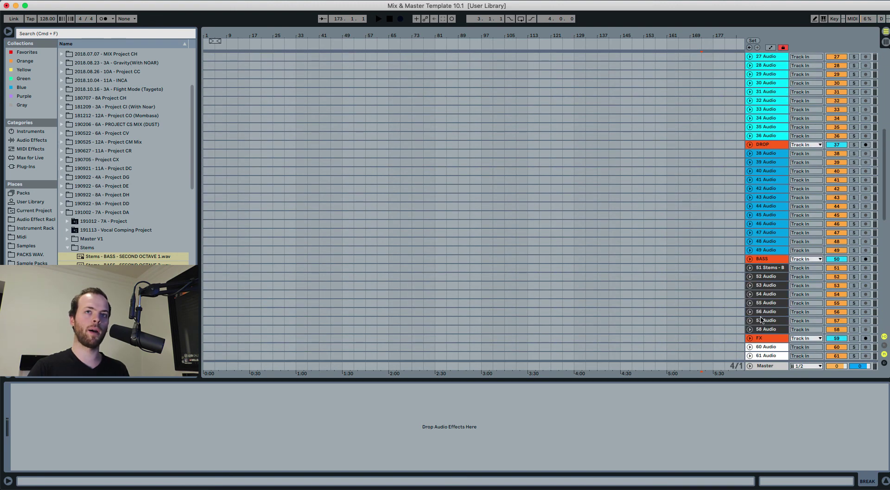
{"action": "scroll", "coordinate": [763, 222], "scroll_direction": "down", "scroll_amount": 6}
{"action": "scroll", "coordinate": [763, 221], "scroll_direction": "down", "scroll_amount": 1}
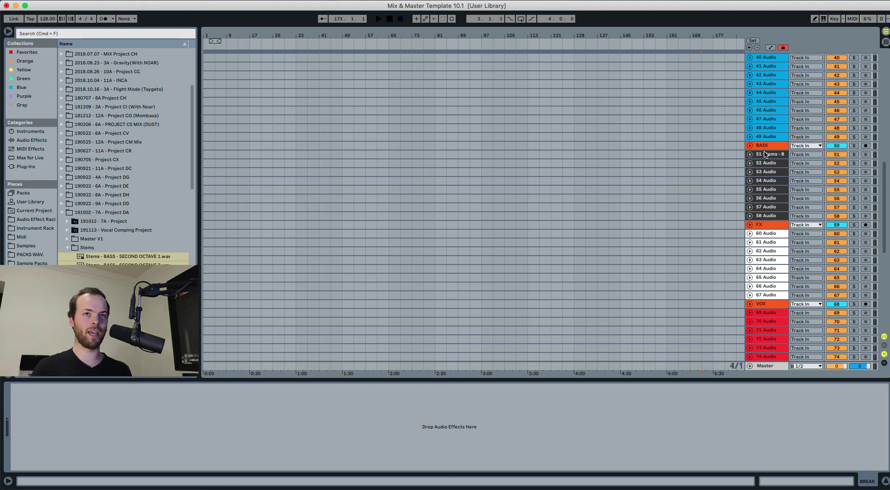
{"action": "scroll", "coordinate": [676, 110], "scroll_direction": "up", "scroll_amount": 17}
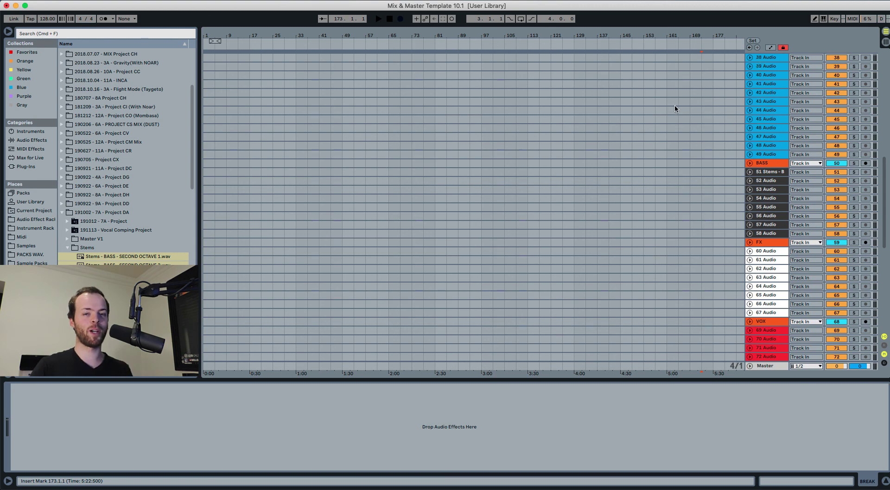